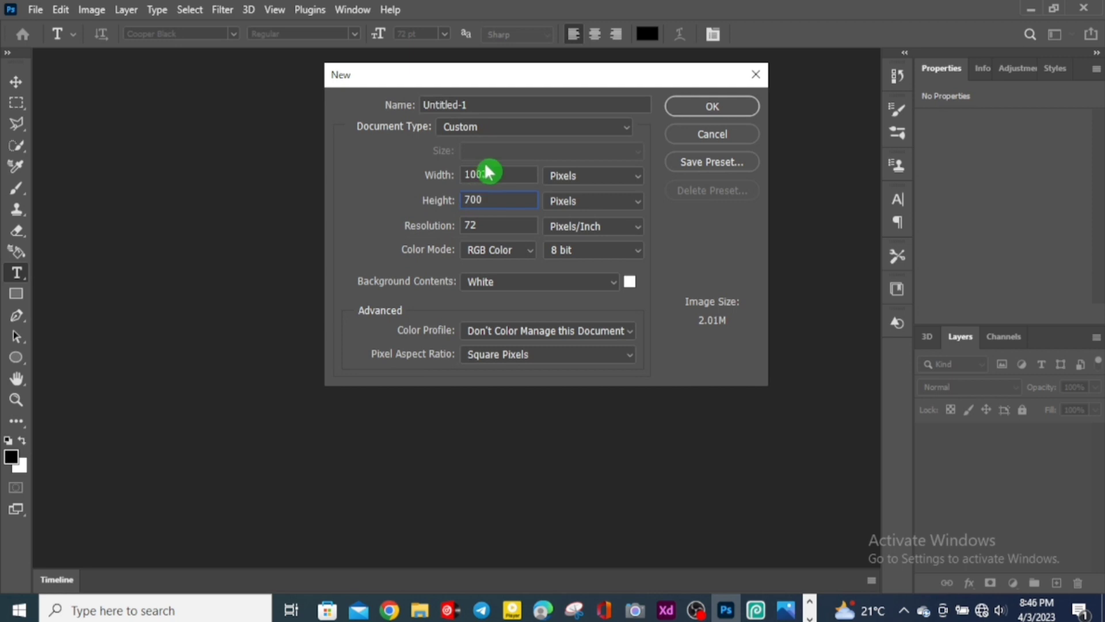
Step: Create a new 1000 × 700 px document named GLASS EFFECT
left_click_drag(493, 172, 450, 181)
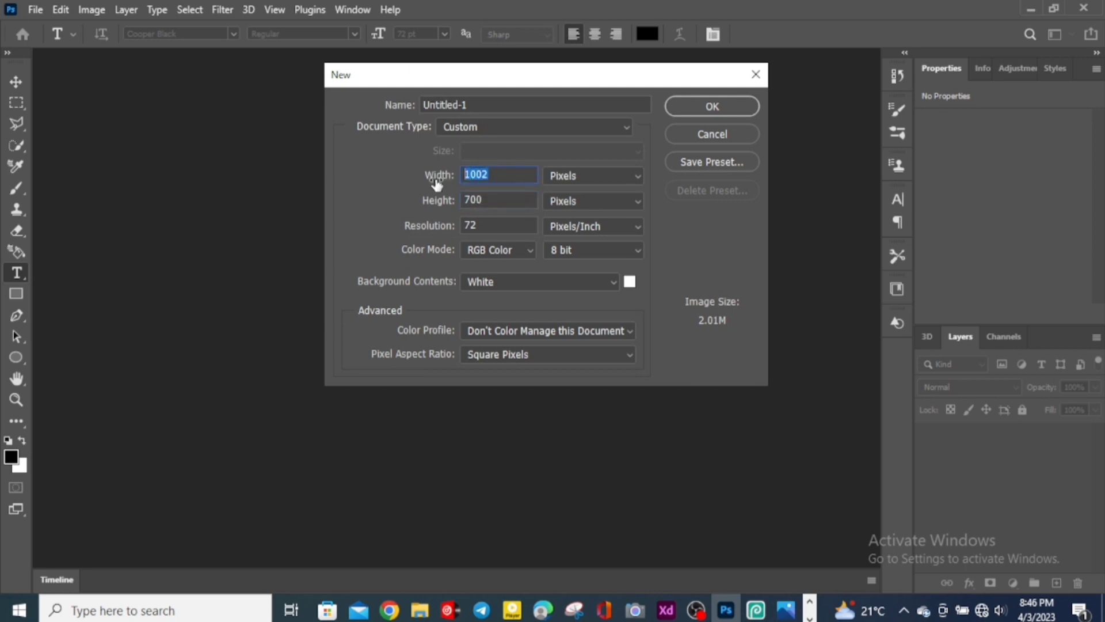
type("100")
left_click_drag(489, 105, 393, 117)
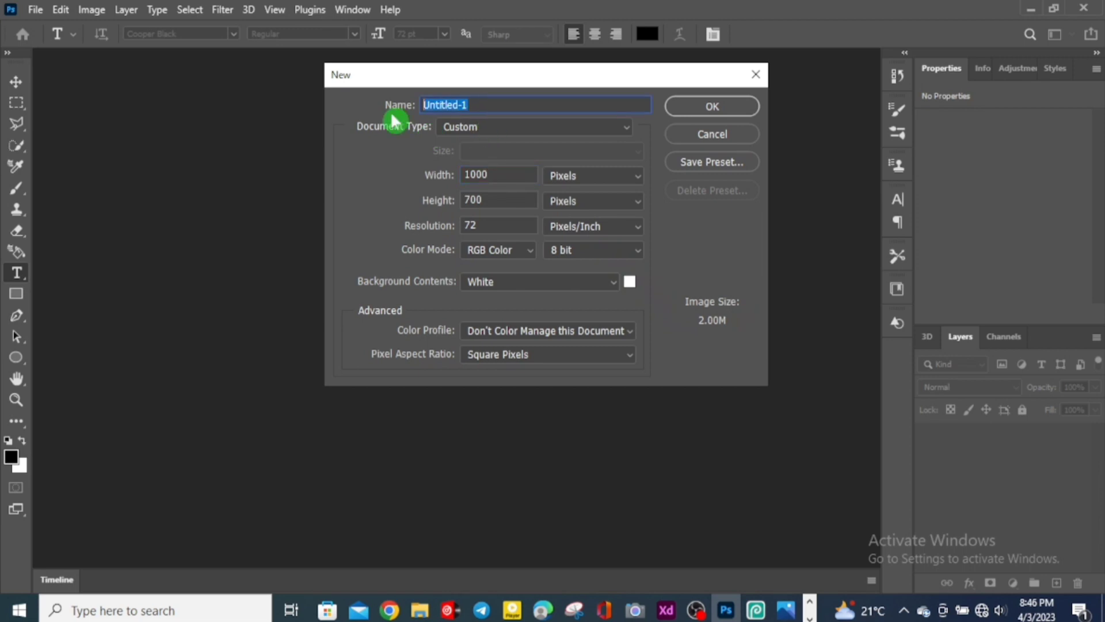
type("G")
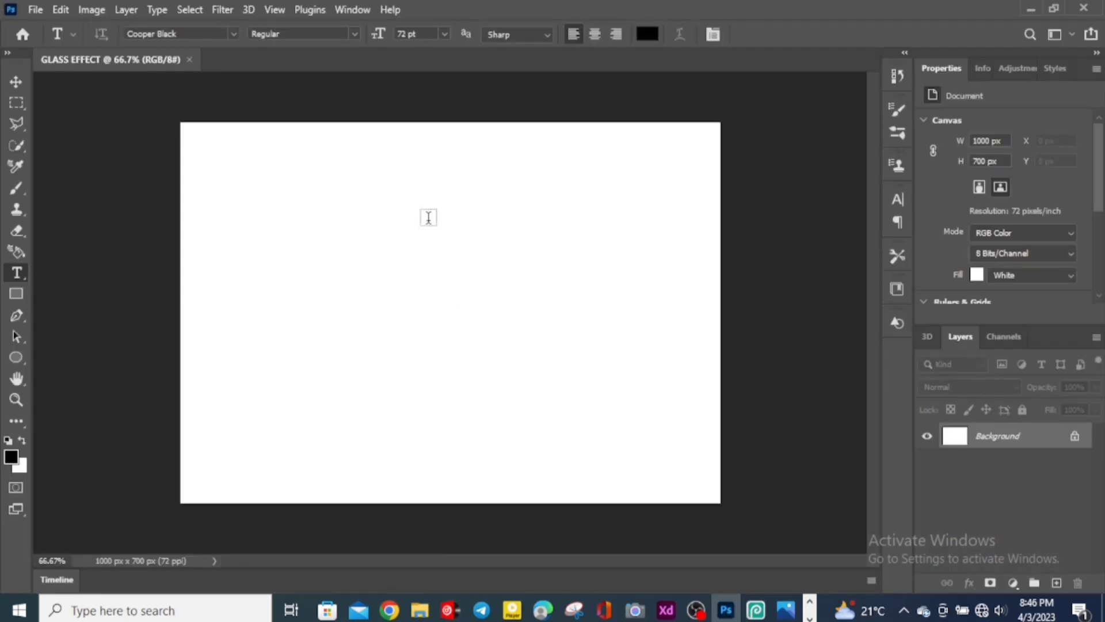
Step: Fill the background with the custom pink colour ee9fe2
left_click(18, 275)
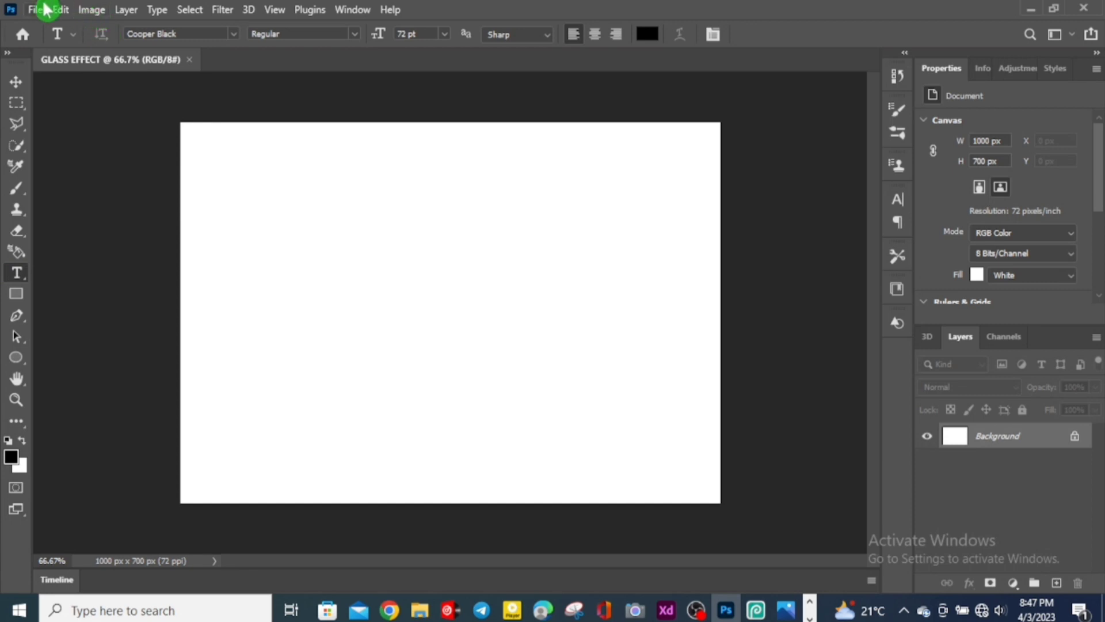
left_click(62, 10)
left_click(99, 264)
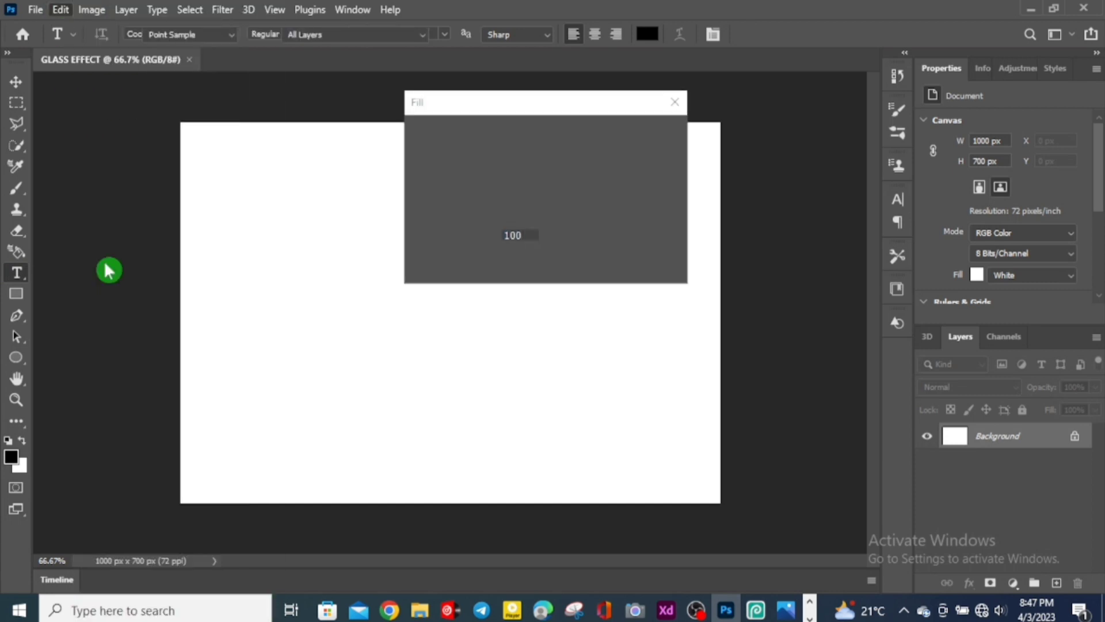
left_click(551, 137)
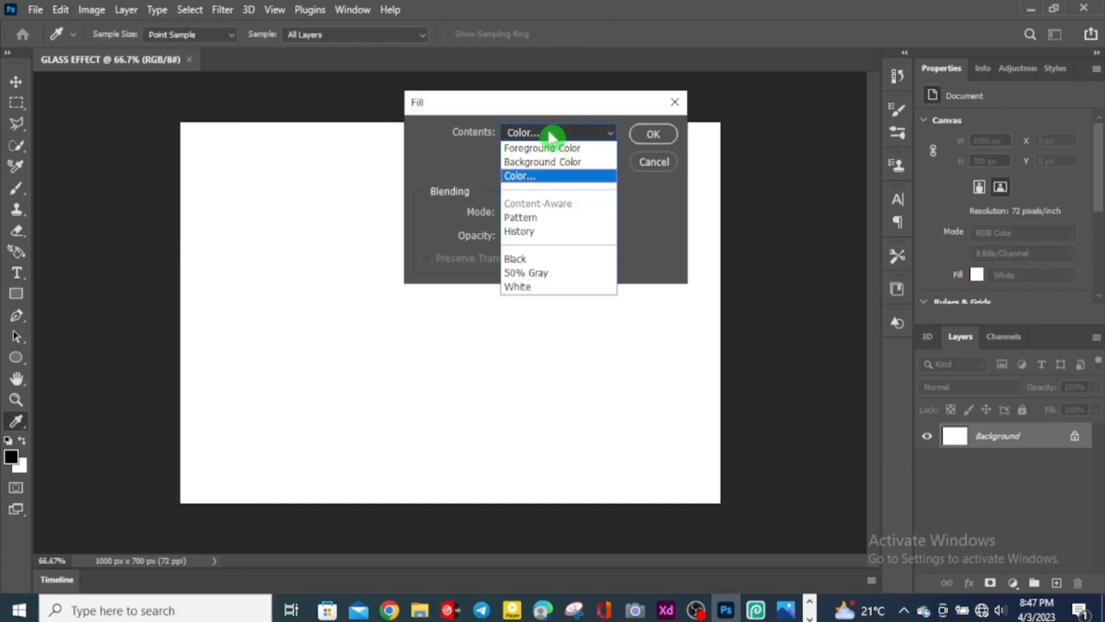
left_click(555, 180)
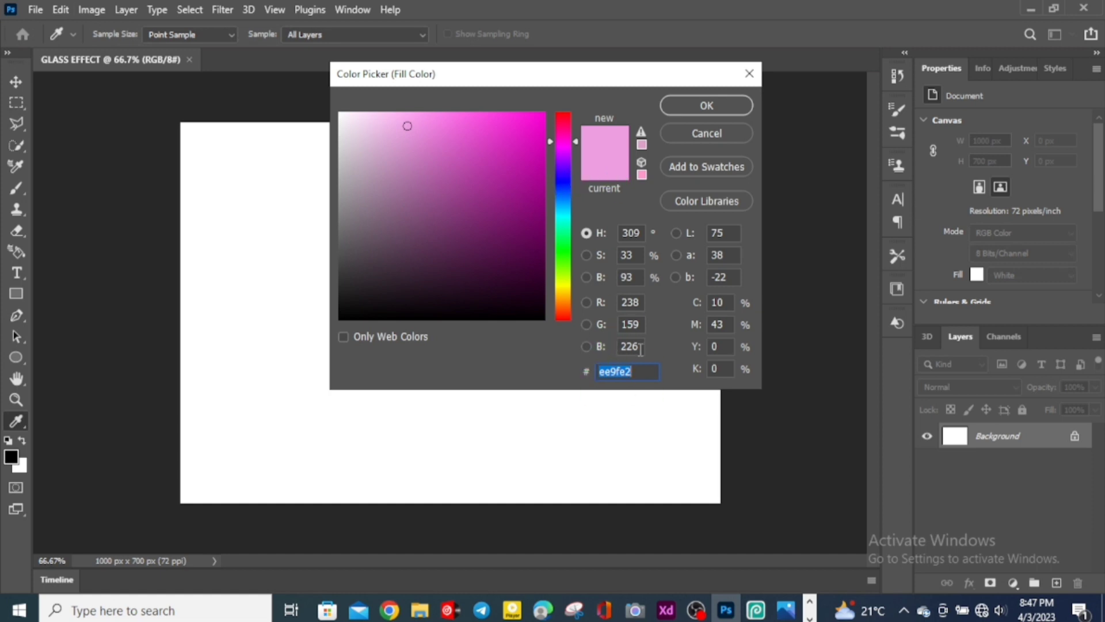
left_click(716, 104)
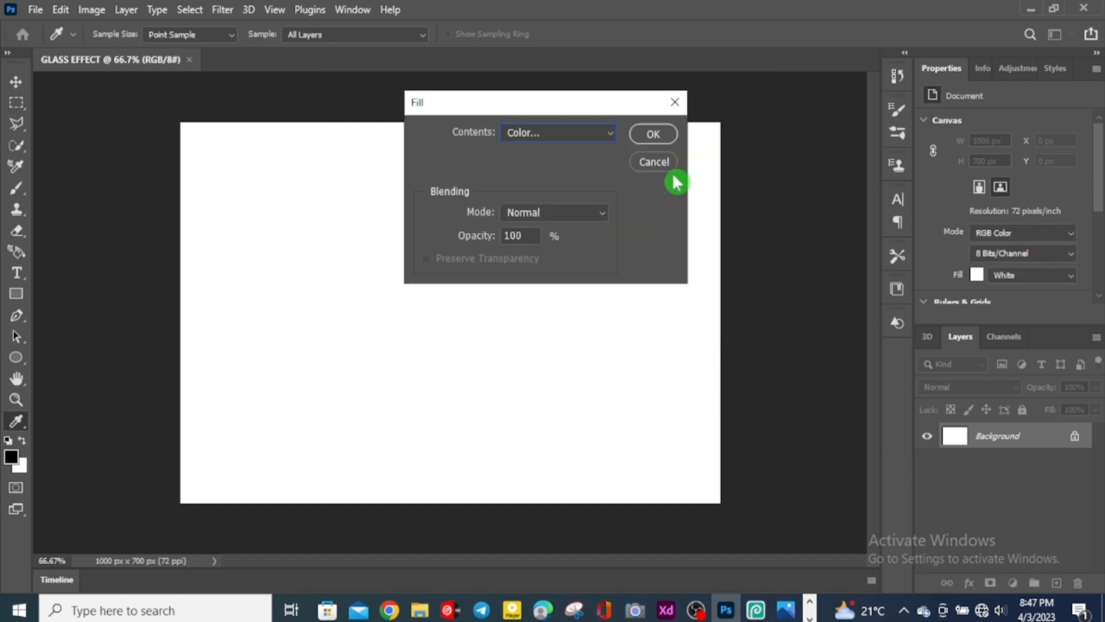
left_click(648, 132)
Step: Add a Cooper Black 72 pt text layer reading GLASS on the canvas and commit it
key("t")
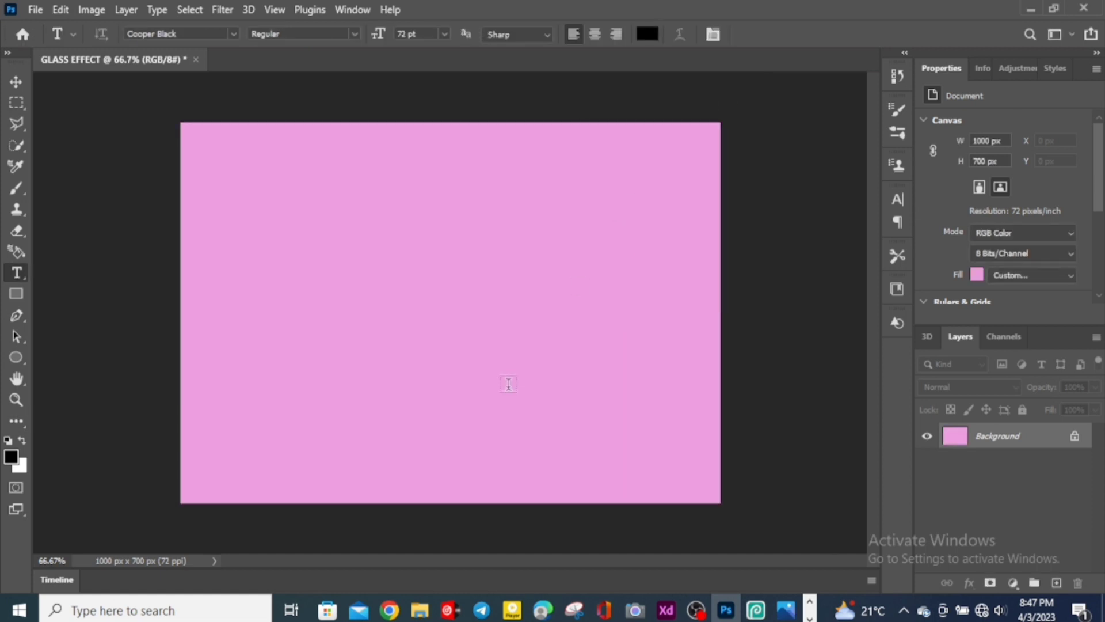
left_click(18, 274)
left_click(80, 275)
left_click(353, 288)
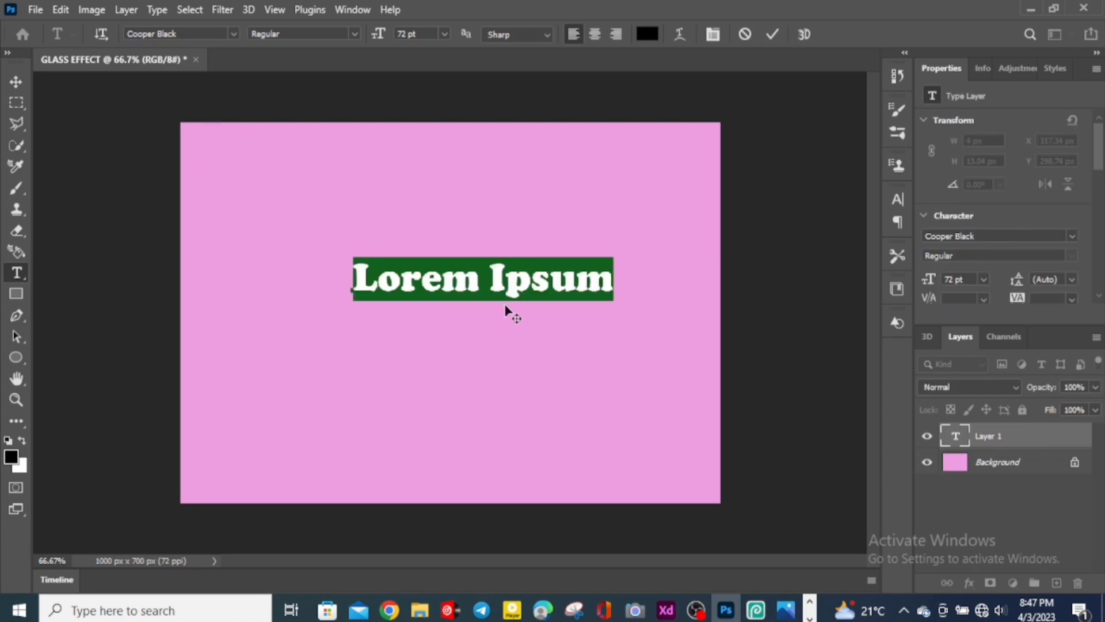
type("G")
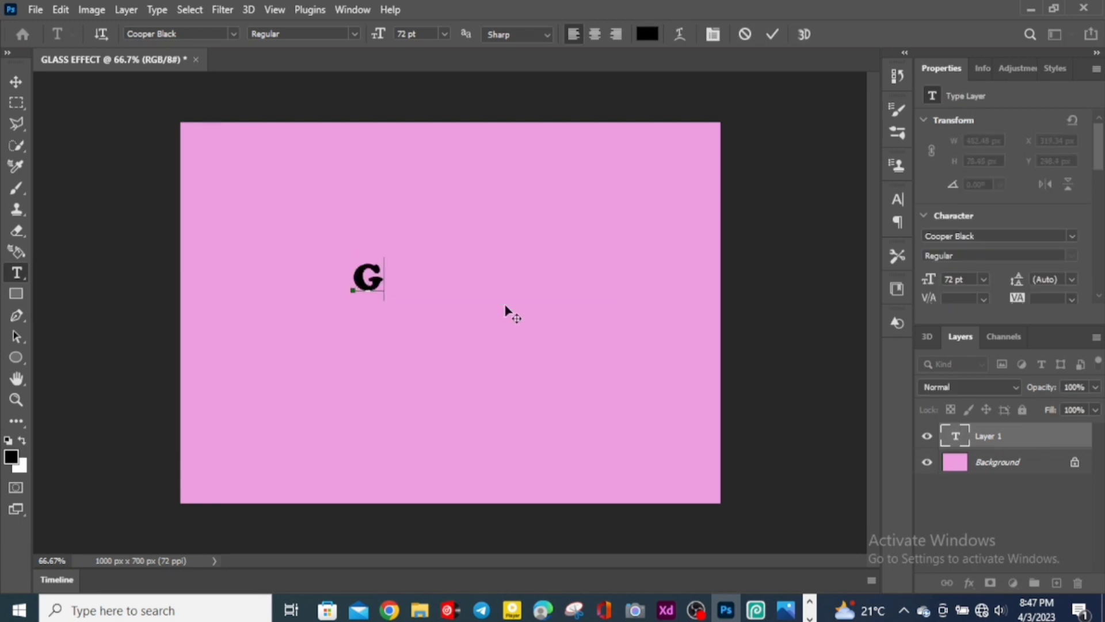
type("LE")
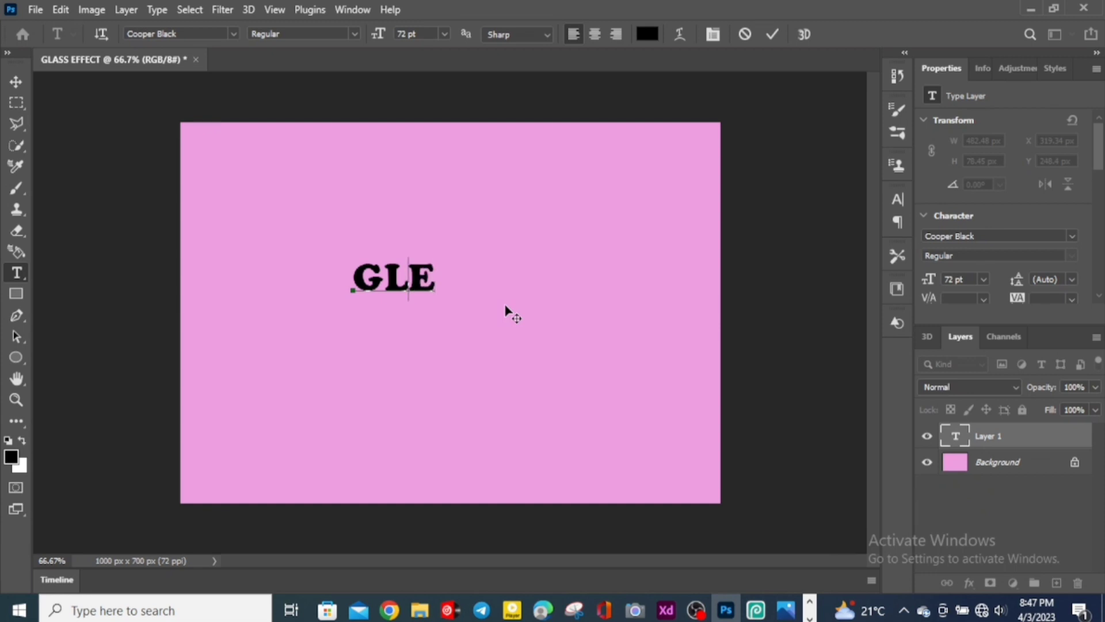
key("BackSpace")
type("ASS")
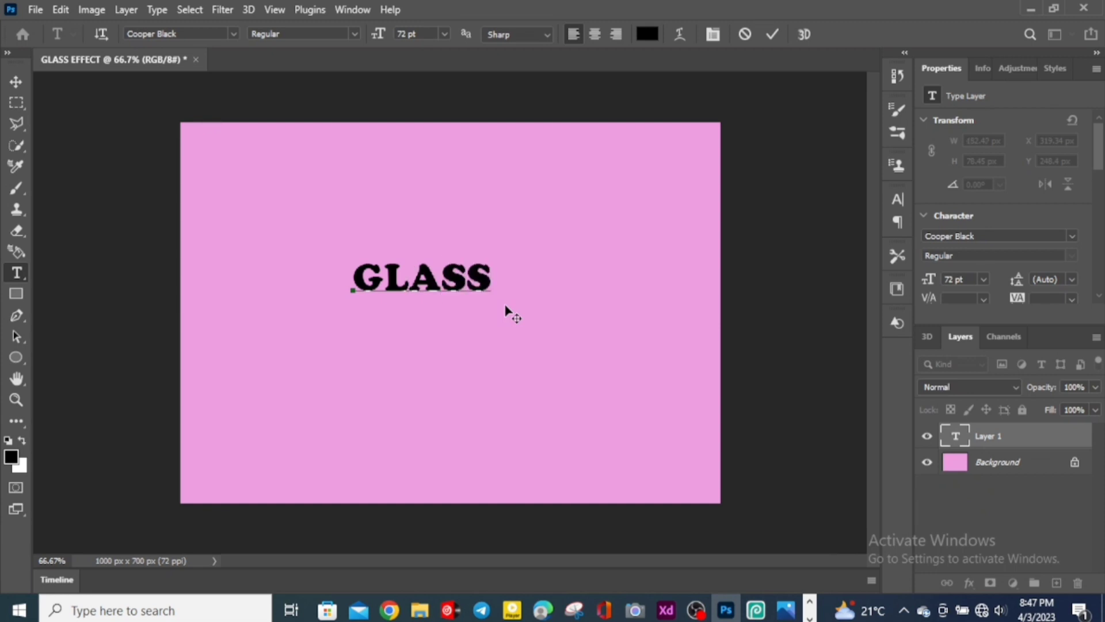
left_click(773, 34)
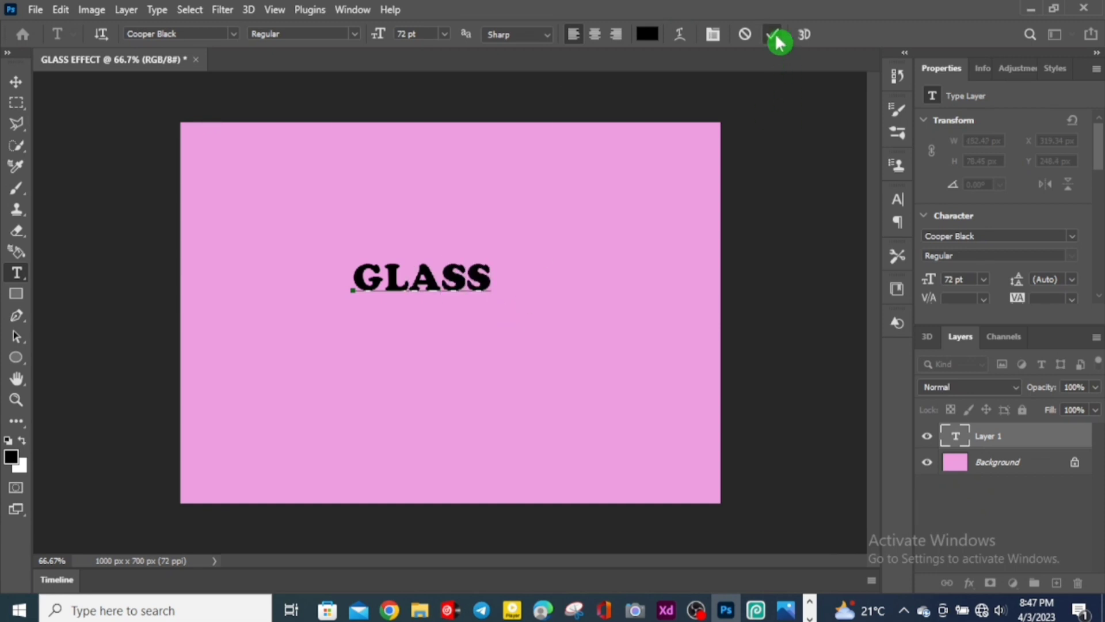
Step: Scale the GLASS text up to about 354% and centre it on the canvas, then apply the transform
key("ctrl+t")
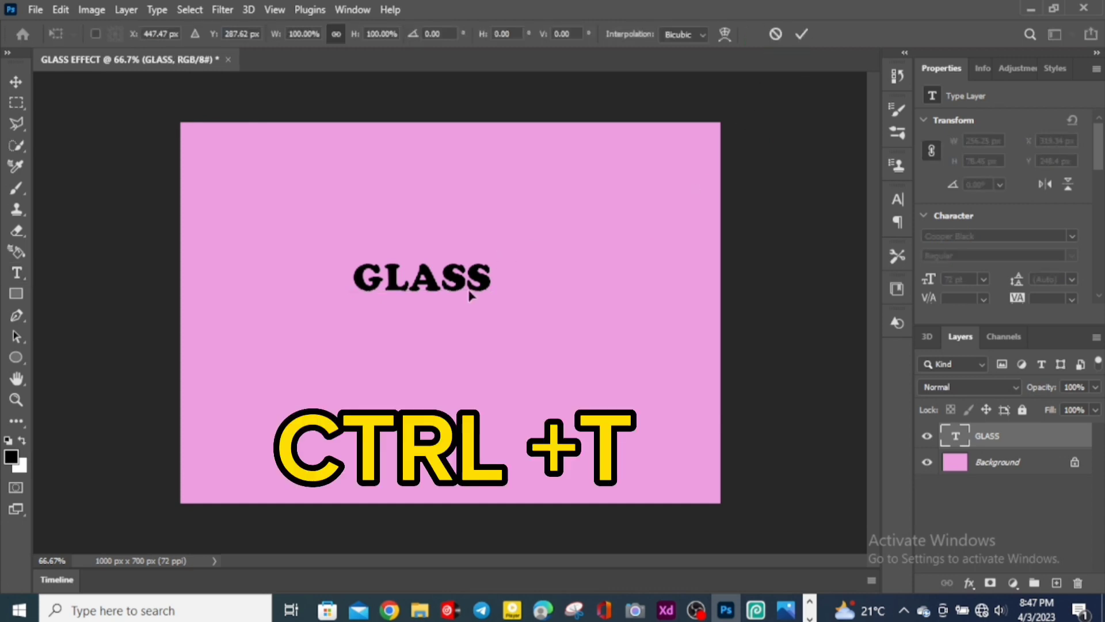
left_click_drag(499, 285, 651, 429)
left_click_drag(530, 313, 471, 300)
left_click_drag(611, 342, 695, 368)
left_click_drag(535, 300, 486, 292)
left_click_drag(638, 362, 653, 385)
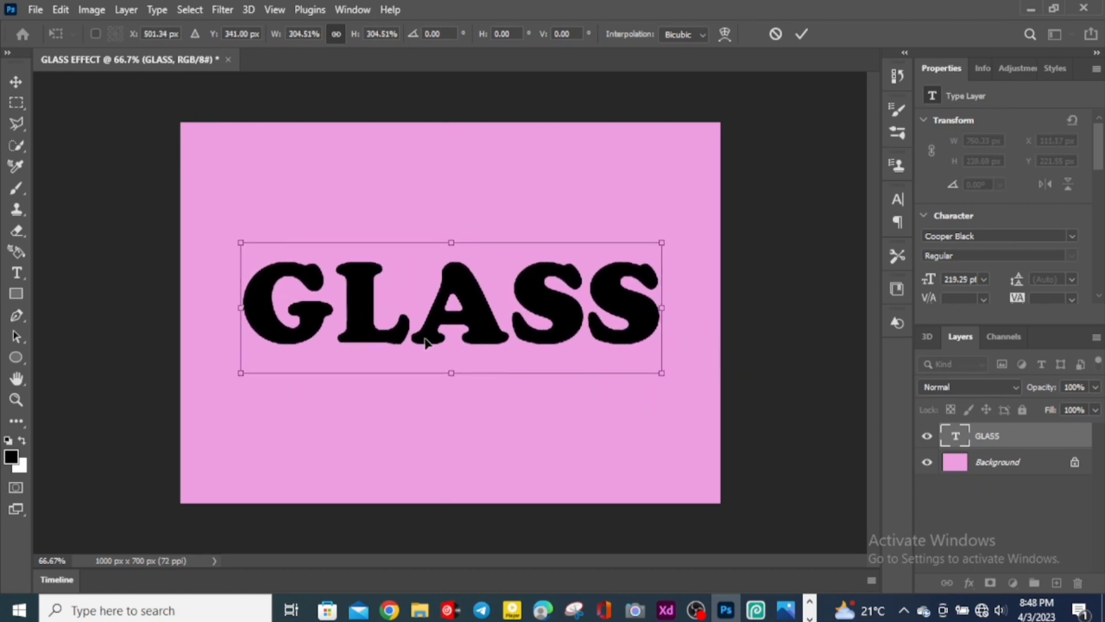
left_click_drag(446, 379, 452, 394)
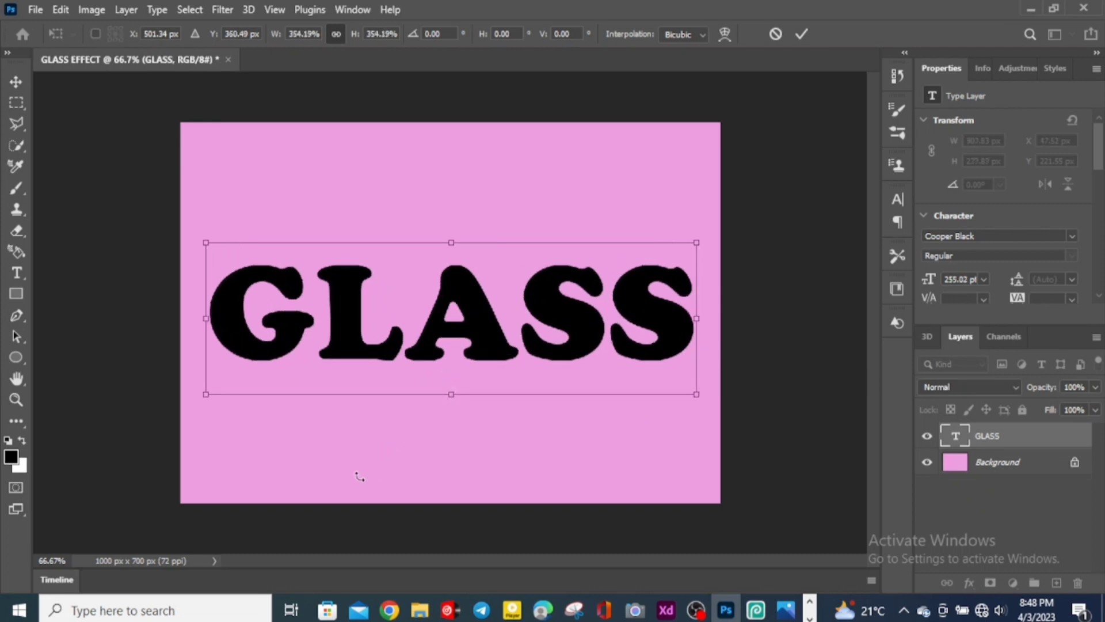
left_click(801, 34)
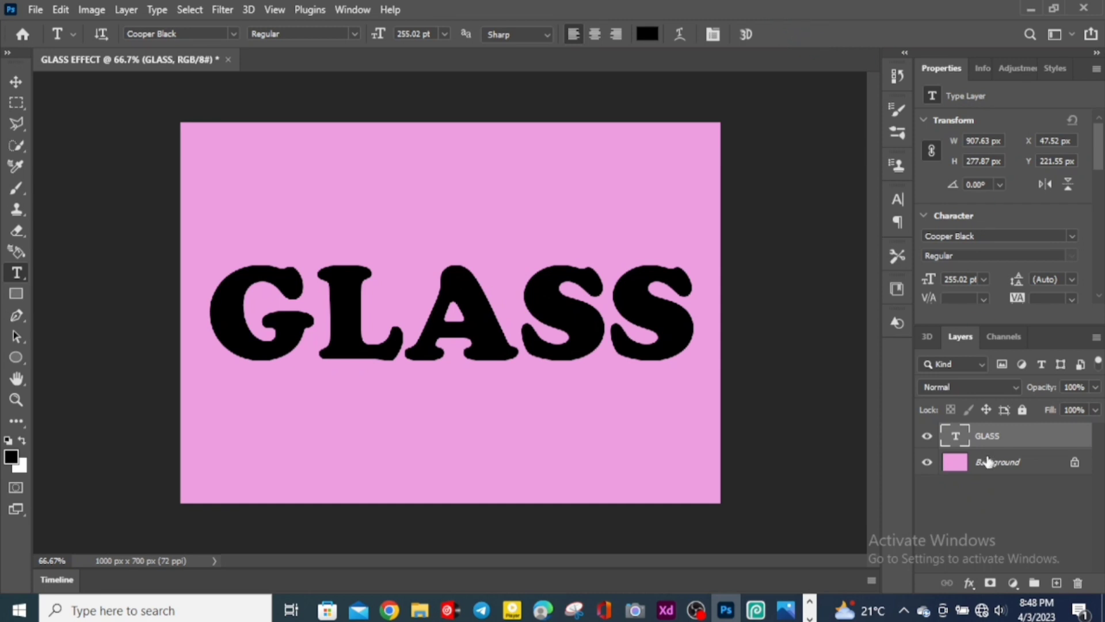
Step: Open the text layer's layer style and apply Bevel & Emboss with the Pillow Emboss style
double_click(1002, 435)
left_click(1045, 442)
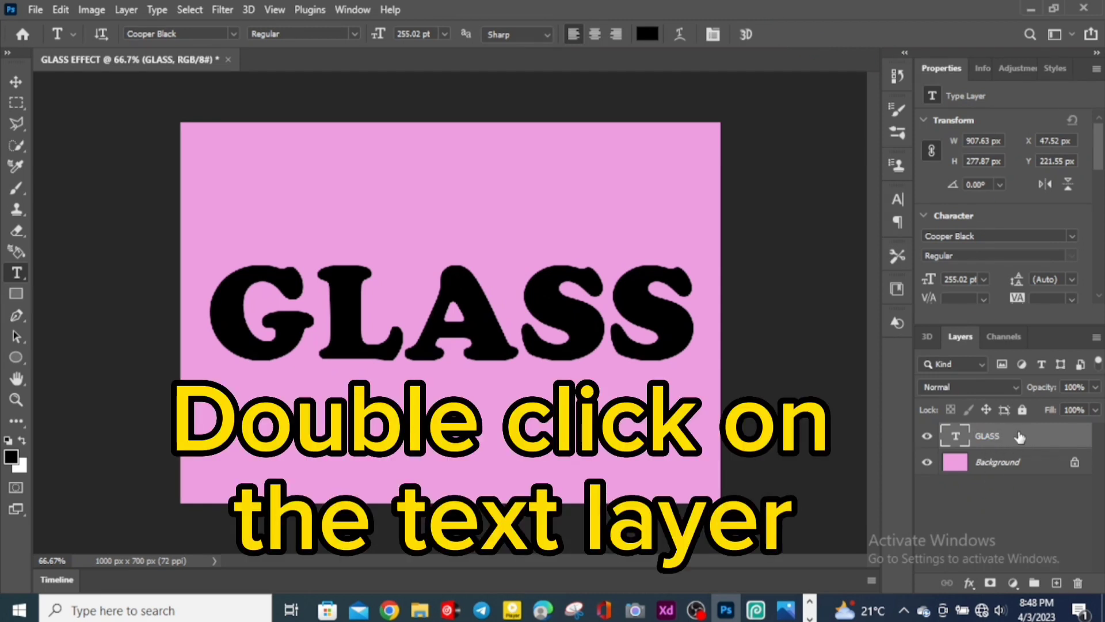
double_click(1020, 438)
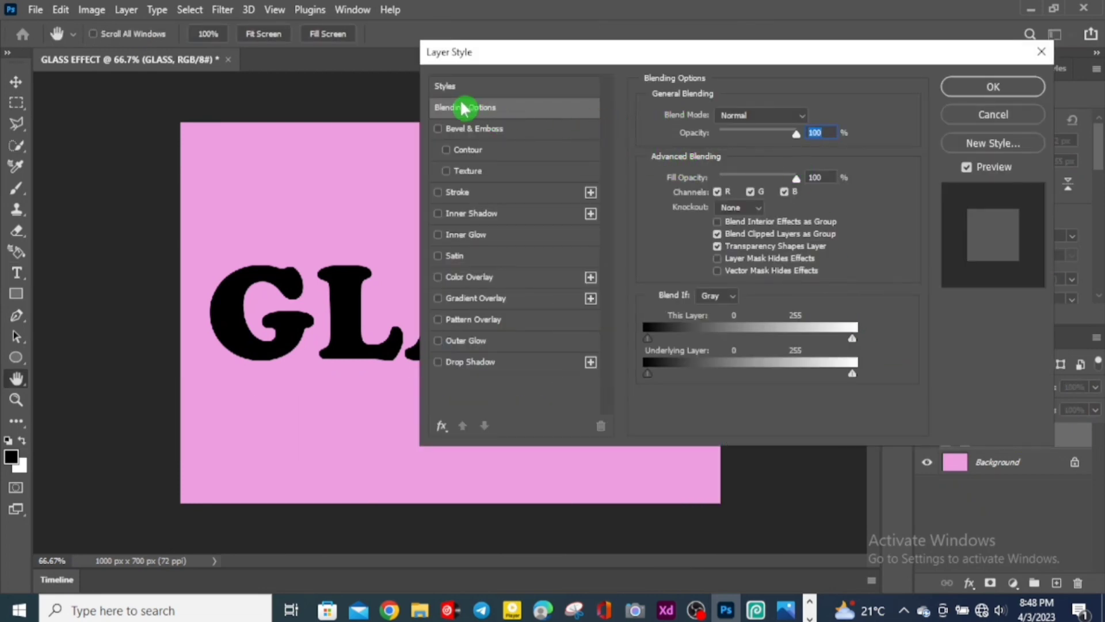
left_click(438, 129)
left_click(457, 133)
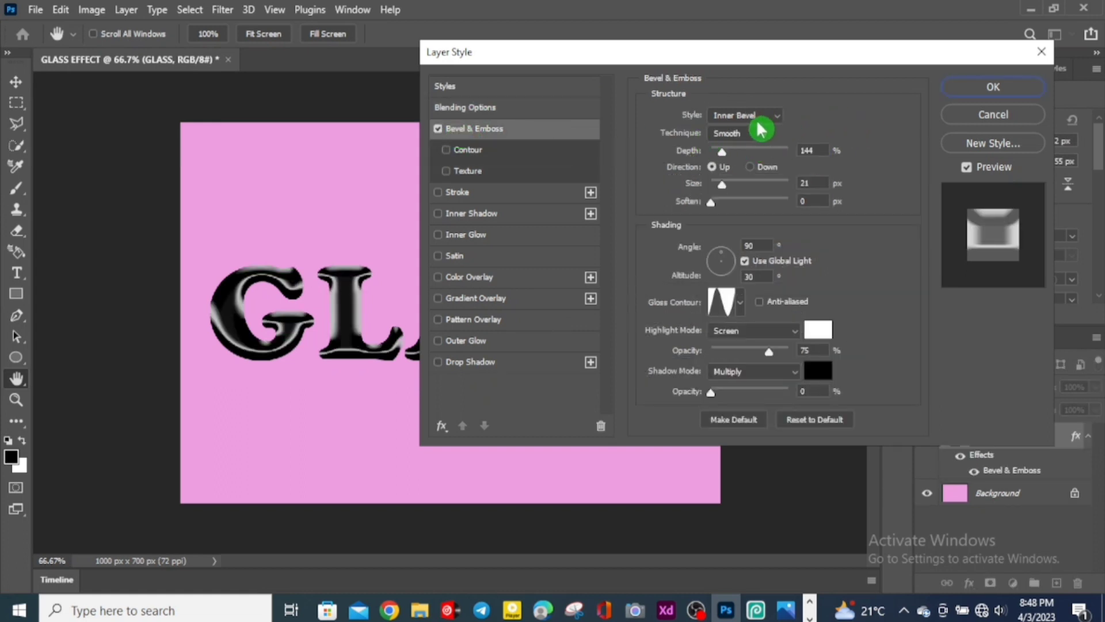
left_click(773, 126)
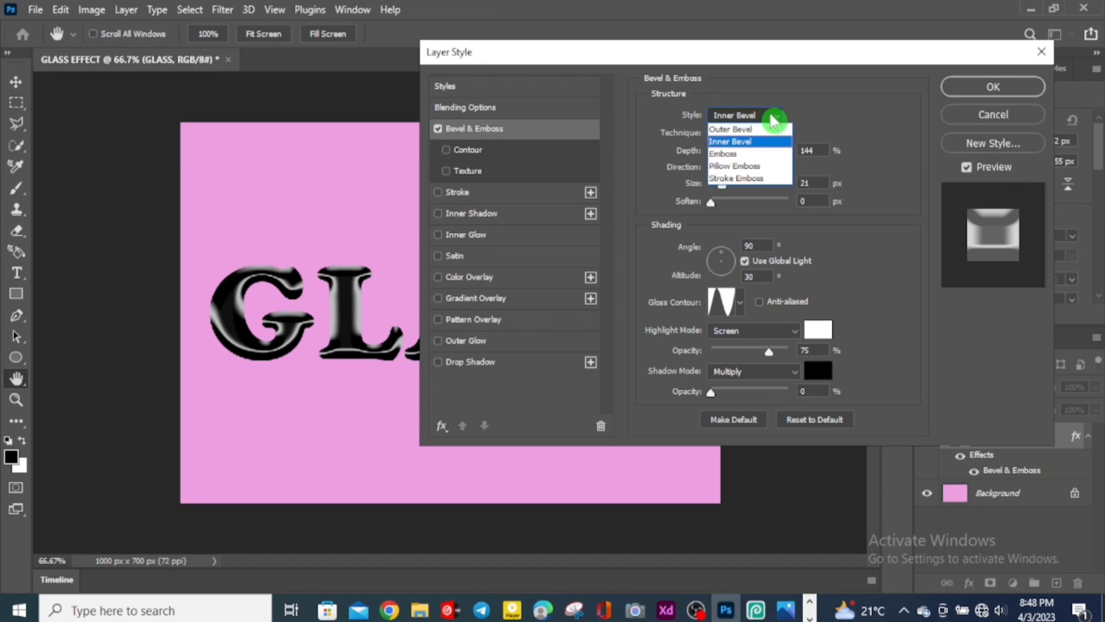
left_click(766, 167)
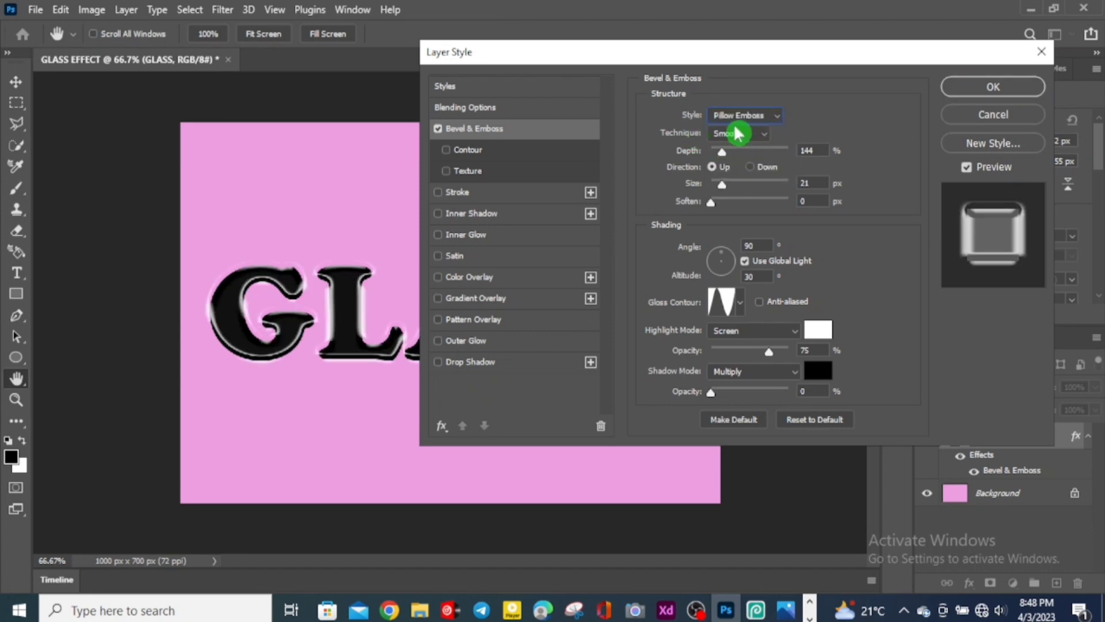
Step: Set the bevel shading angle to 111° and the altitude to 37°
left_click(816, 200)
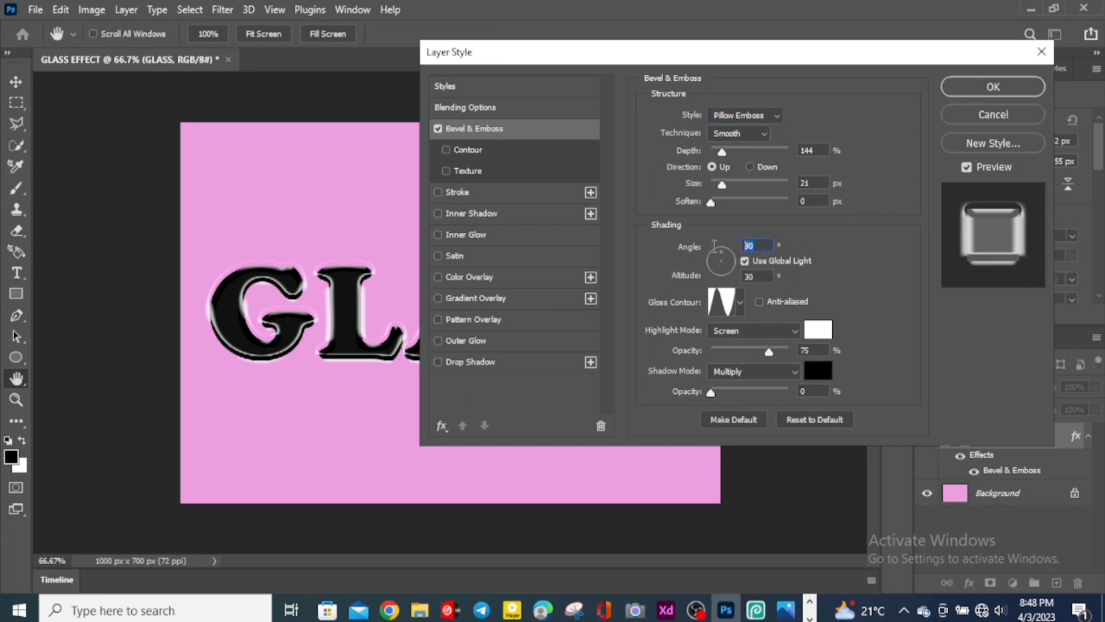
left_click(712, 255)
type("111")
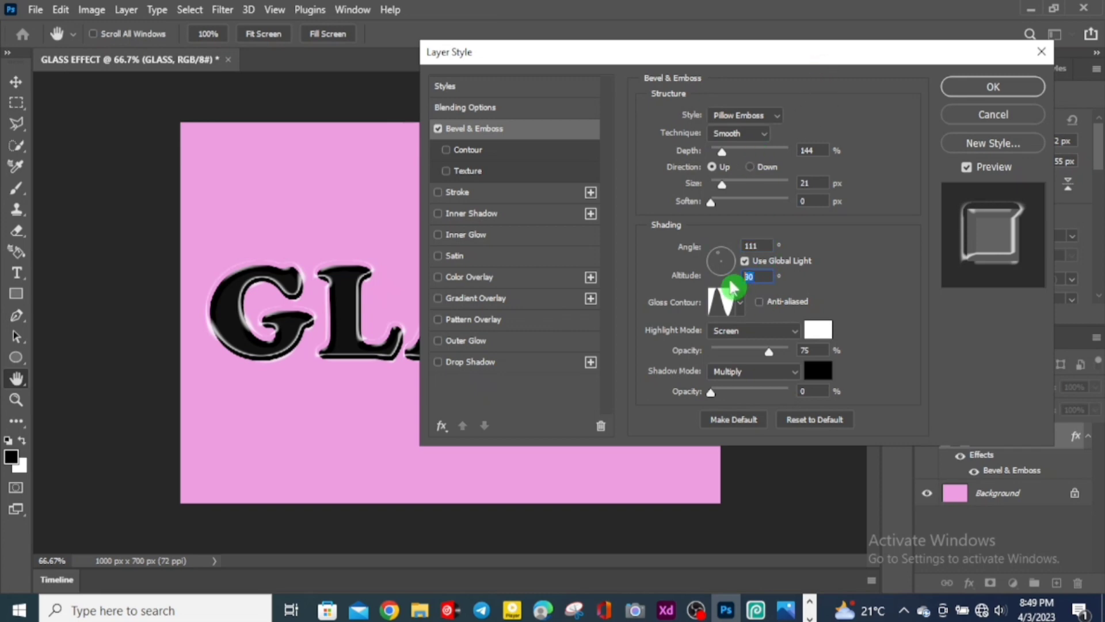
type("37")
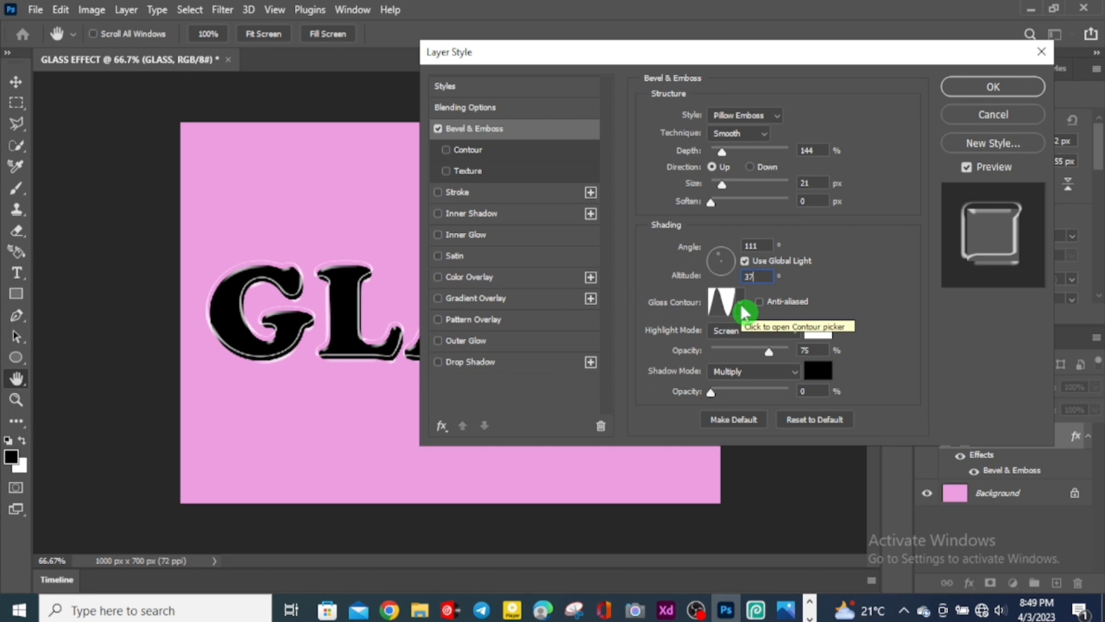
Step: Set the bevel's gloss contour to the Ring - Double preset
left_click(723, 302)
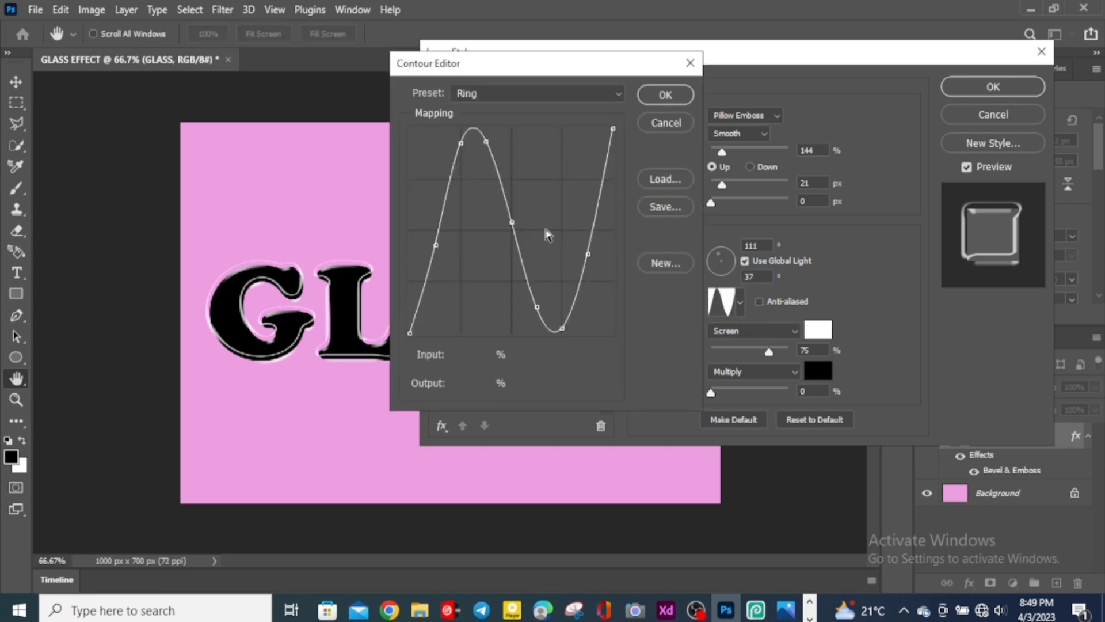
left_click(487, 98)
left_click(537, 280)
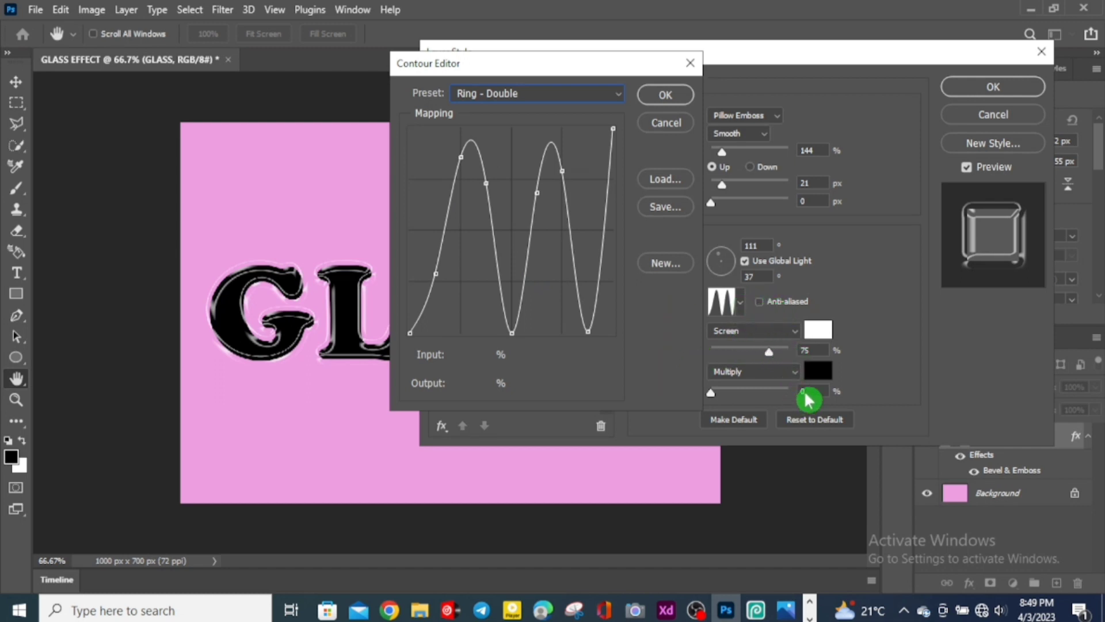
left_click(664, 96)
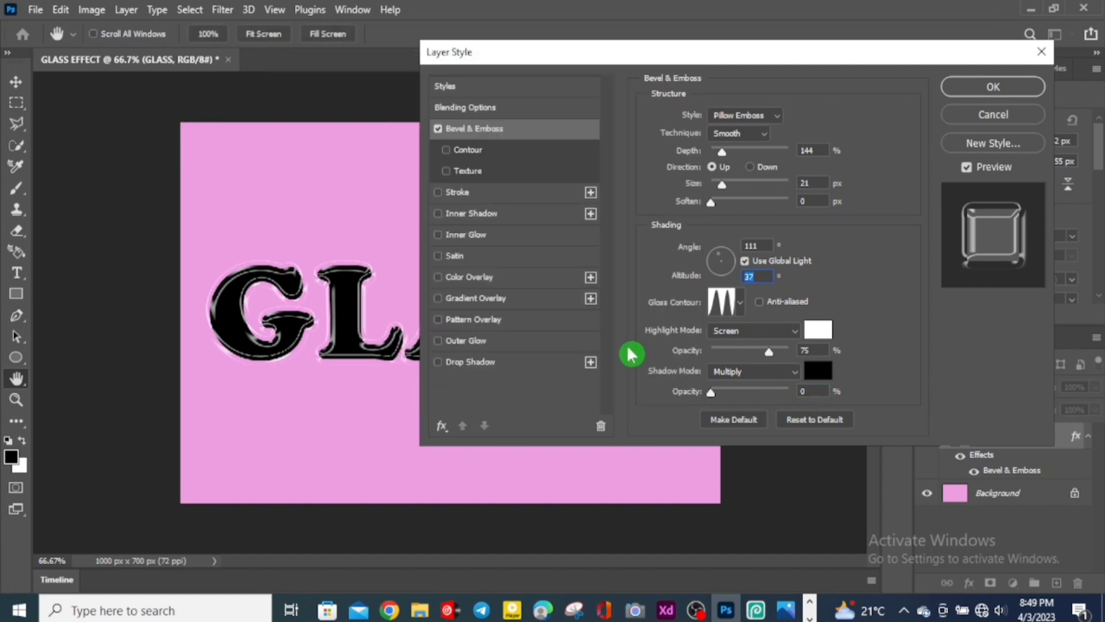
Step: Add a Drop Shadow with 27% opacity and a 115° angle
left_click(448, 367)
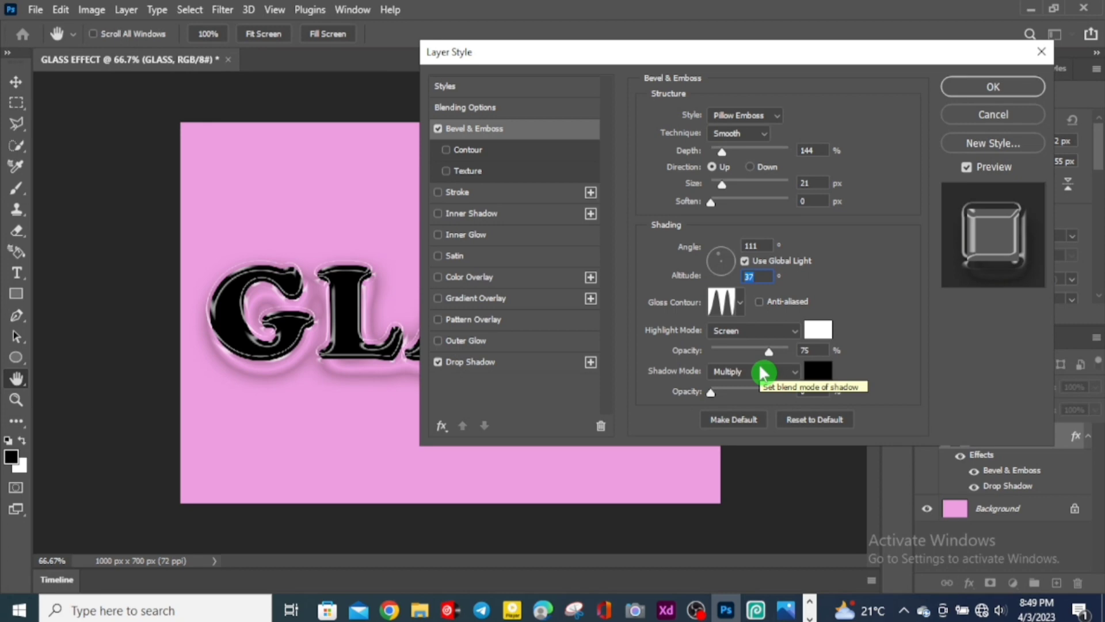
left_click(475, 364)
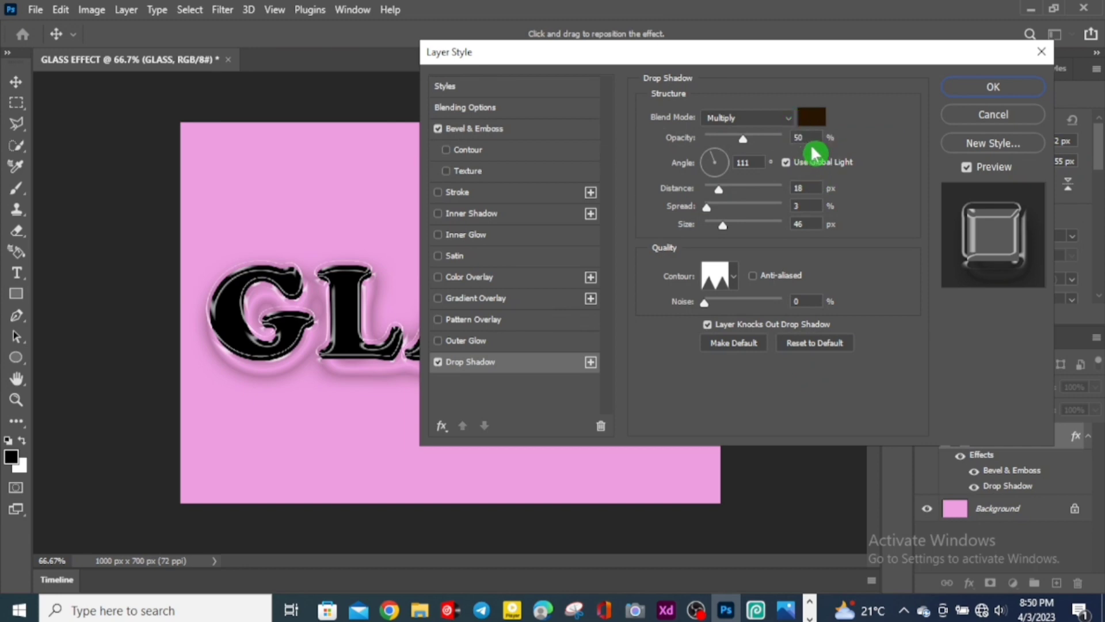
left_click_drag(810, 137, 758, 148)
type("27")
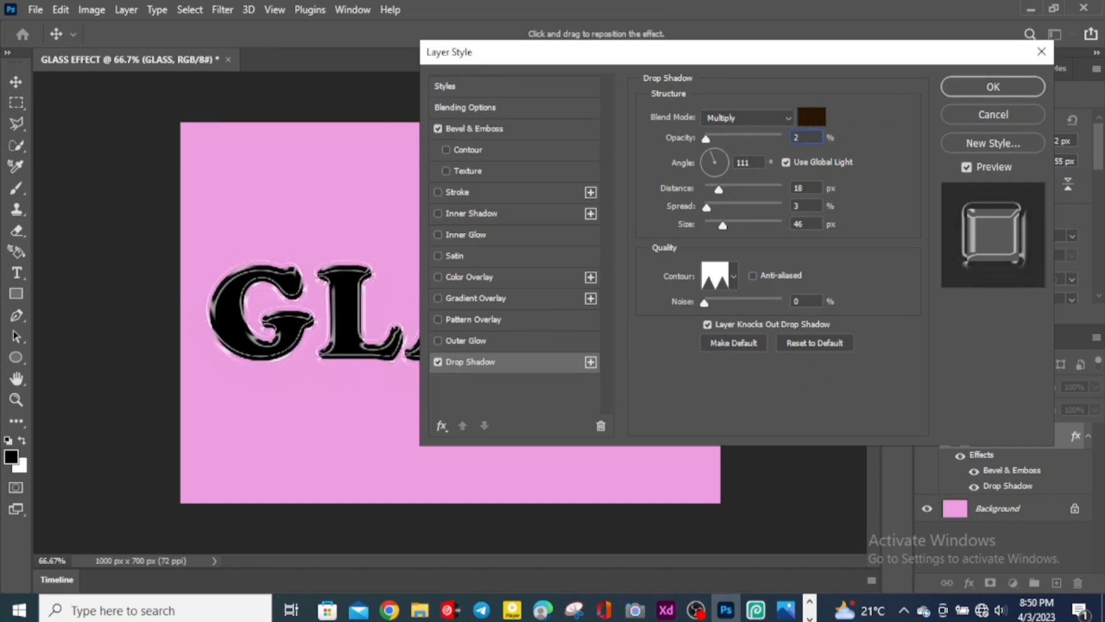
left_click(744, 163)
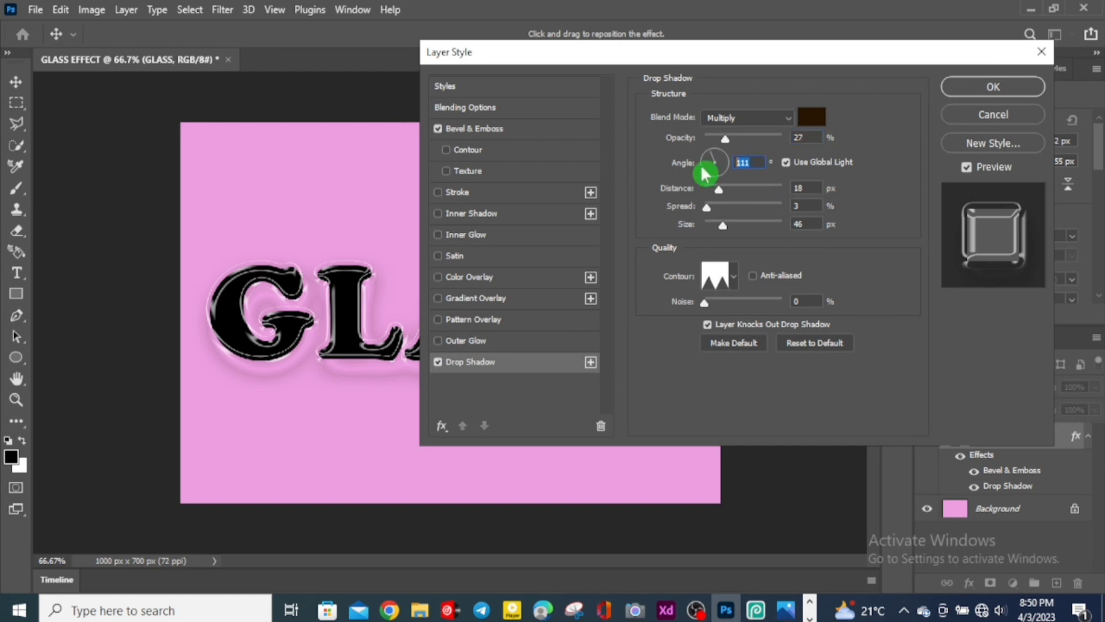
type("115")
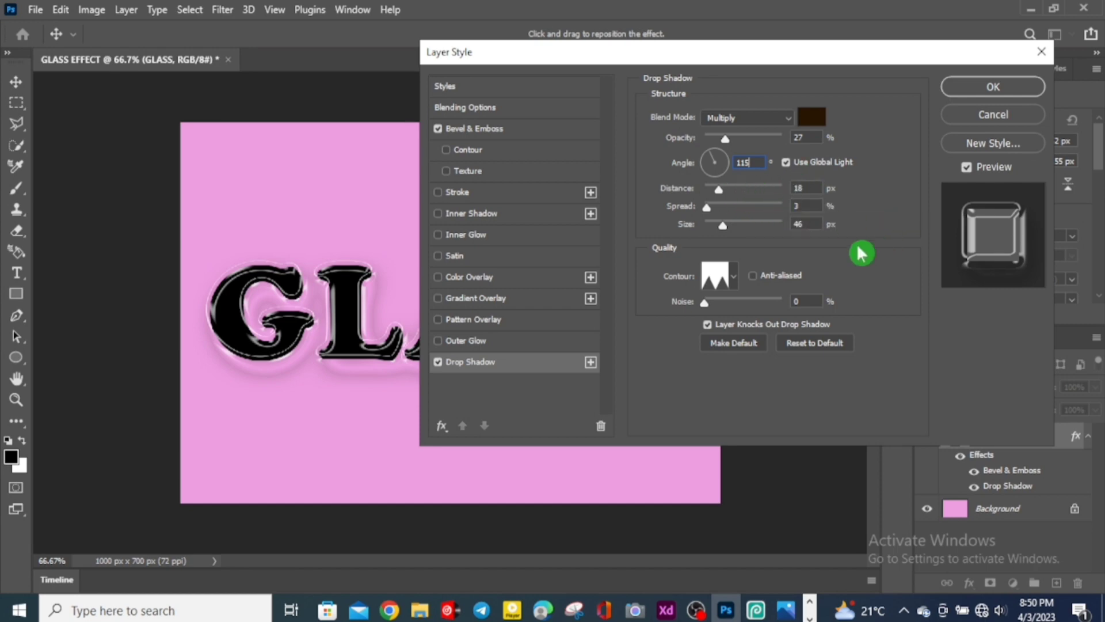
Step: Set the drop shadow's contour to the Sawtooth 1 preset and confirm the layer style
left_click(717, 277)
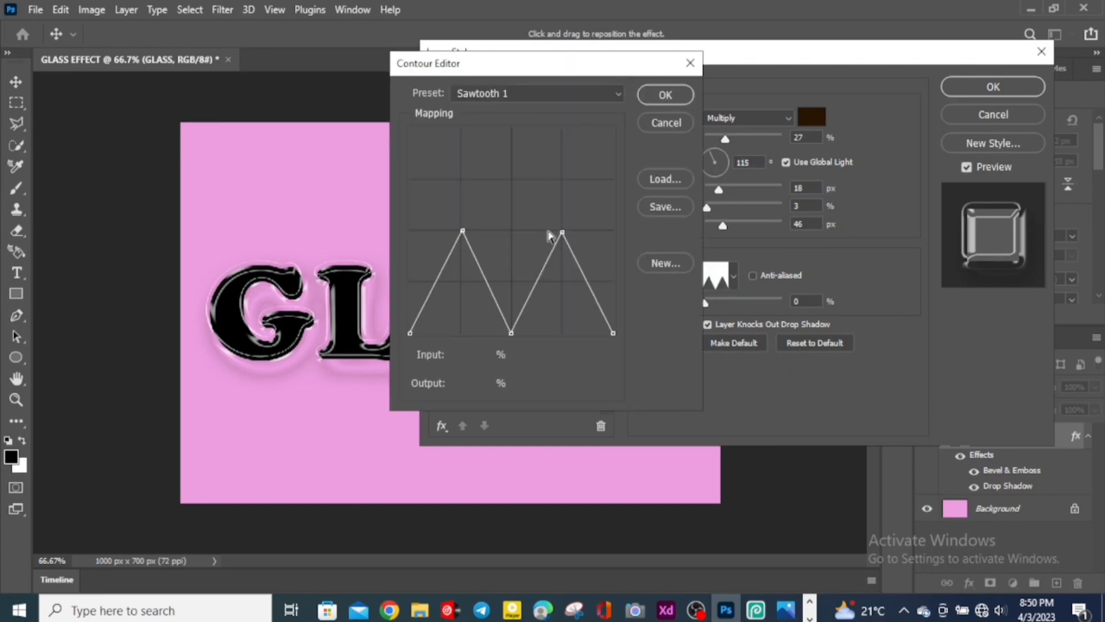
left_click(535, 94)
left_click(544, 318)
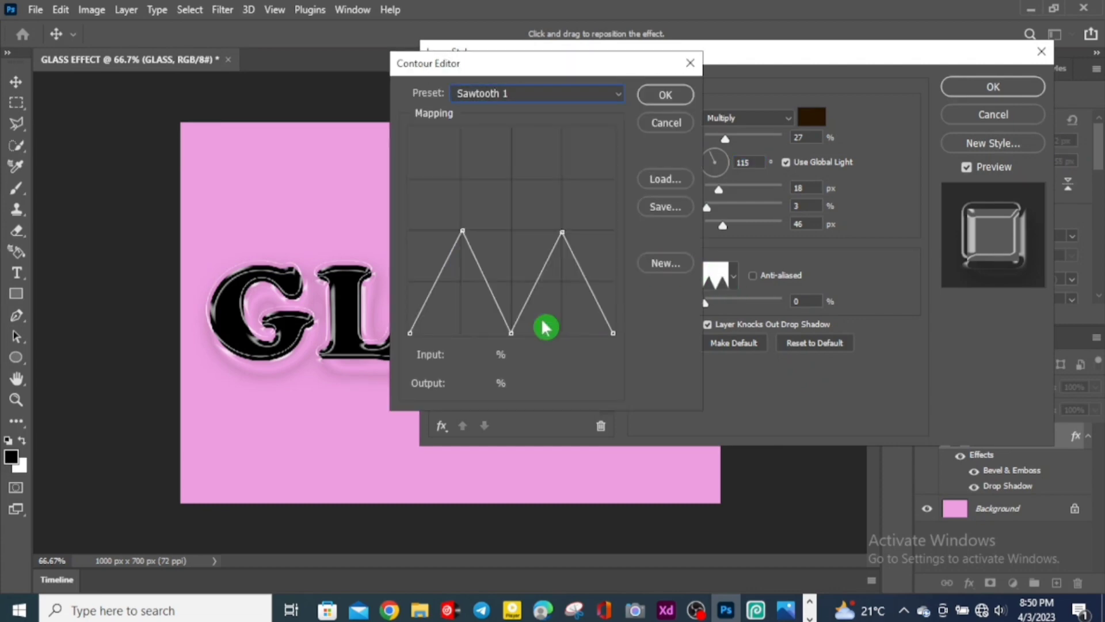
left_click(666, 95)
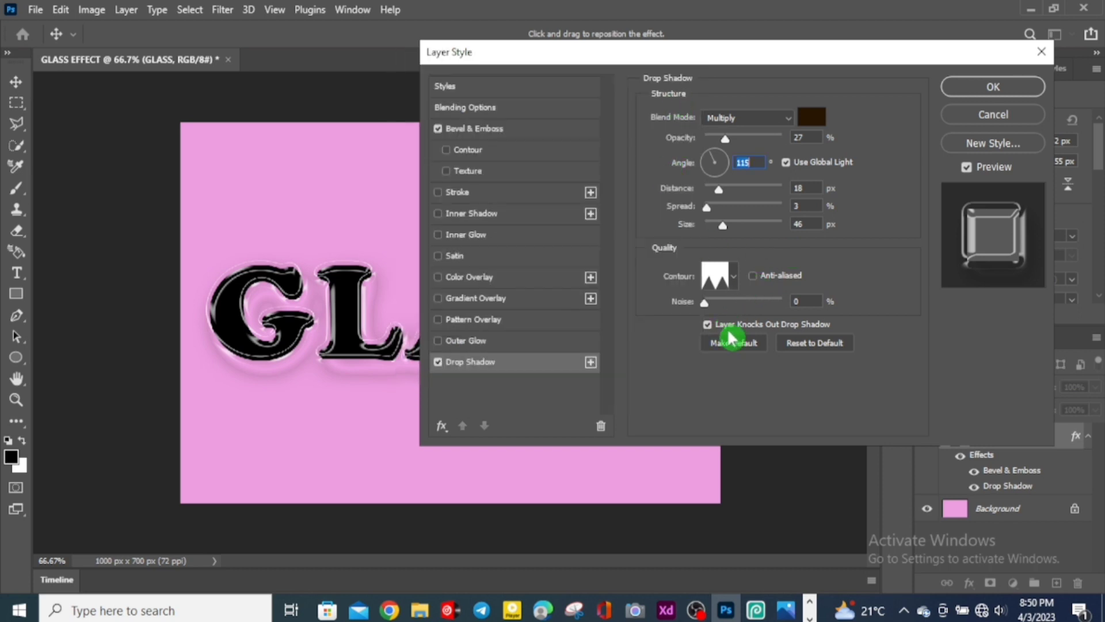
left_click(995, 87)
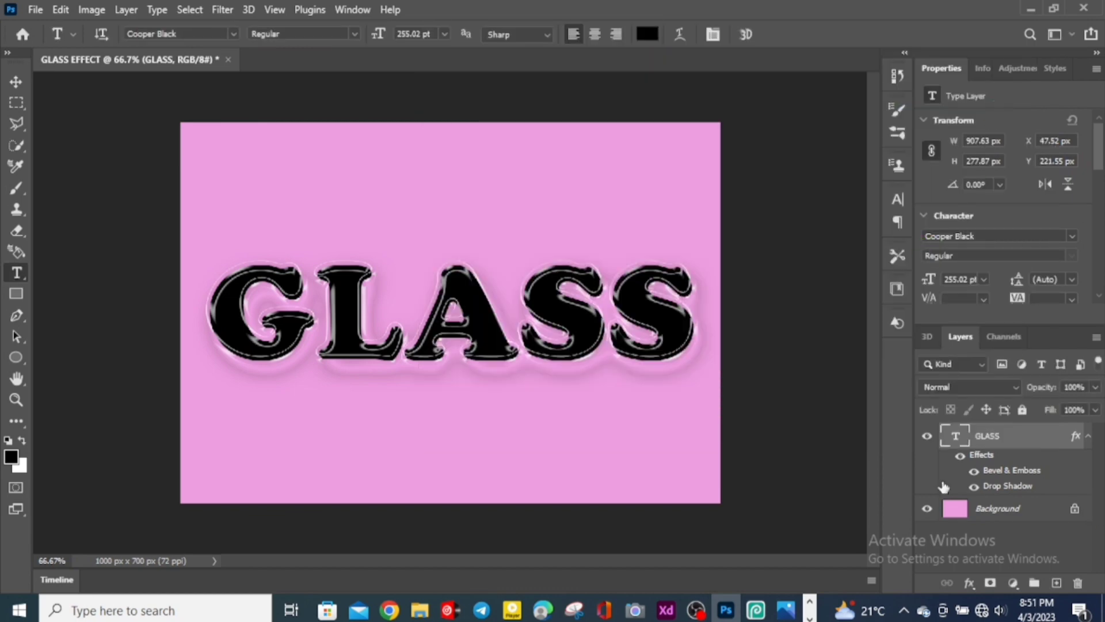
Step: Lower the GLASS text layer's fill to 0%
left_click(1095, 409)
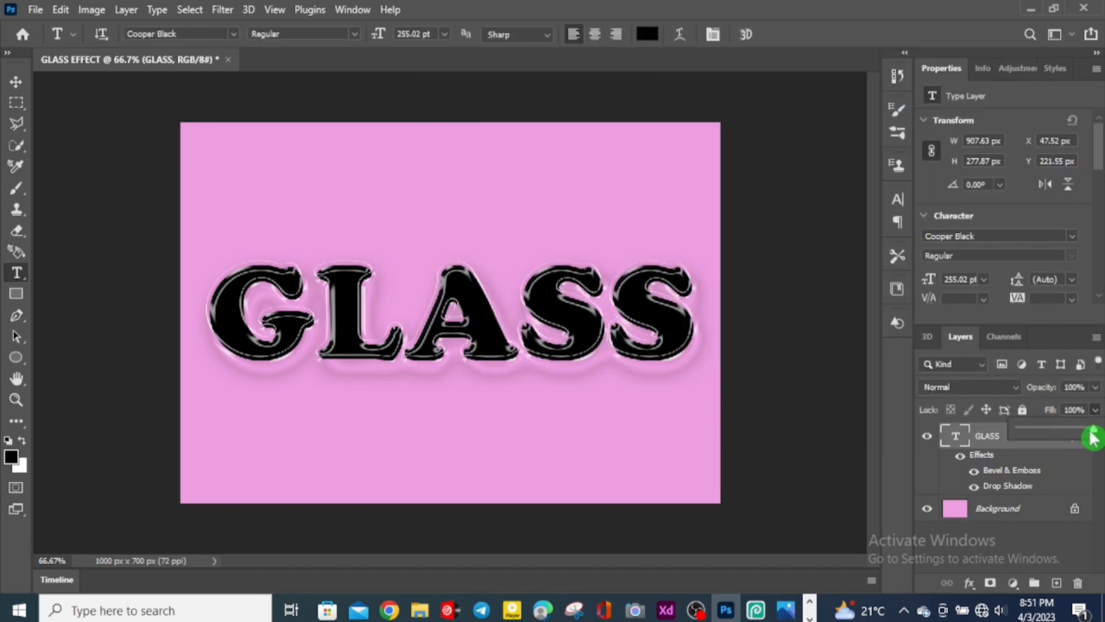
left_click_drag(1094, 434, 981, 432)
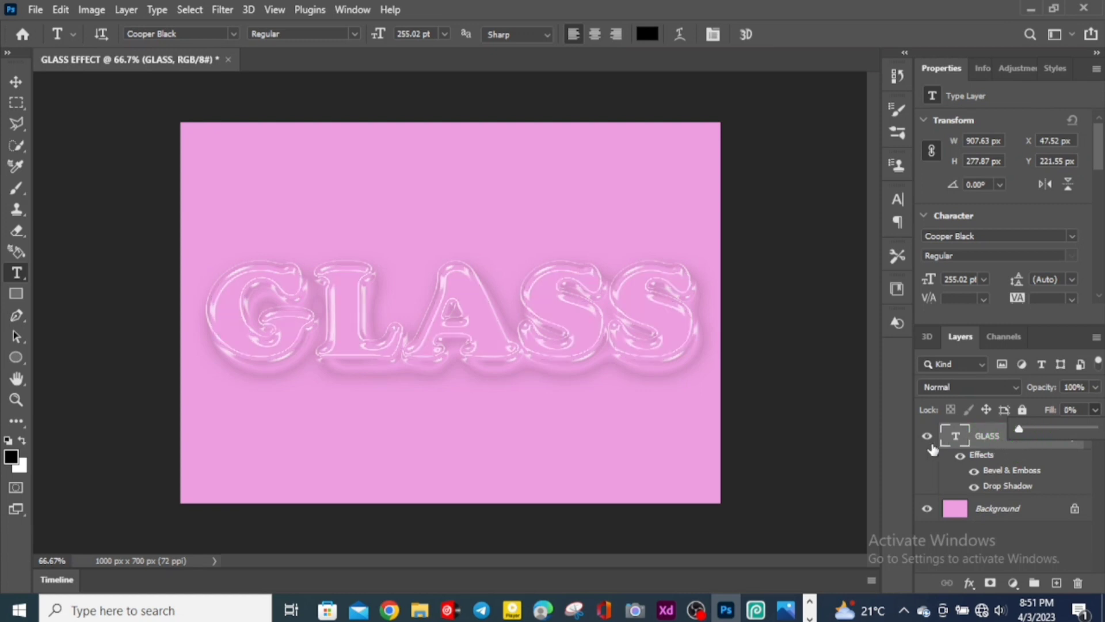
Step: Fill the Background layer with the colour d96684
left_click(958, 514)
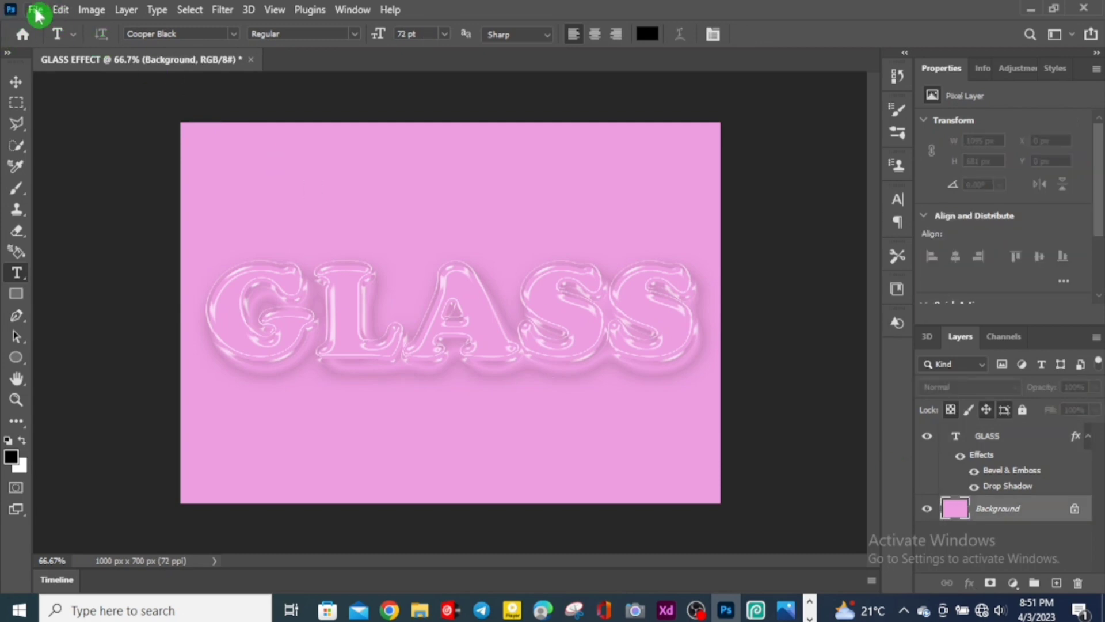
left_click(62, 10)
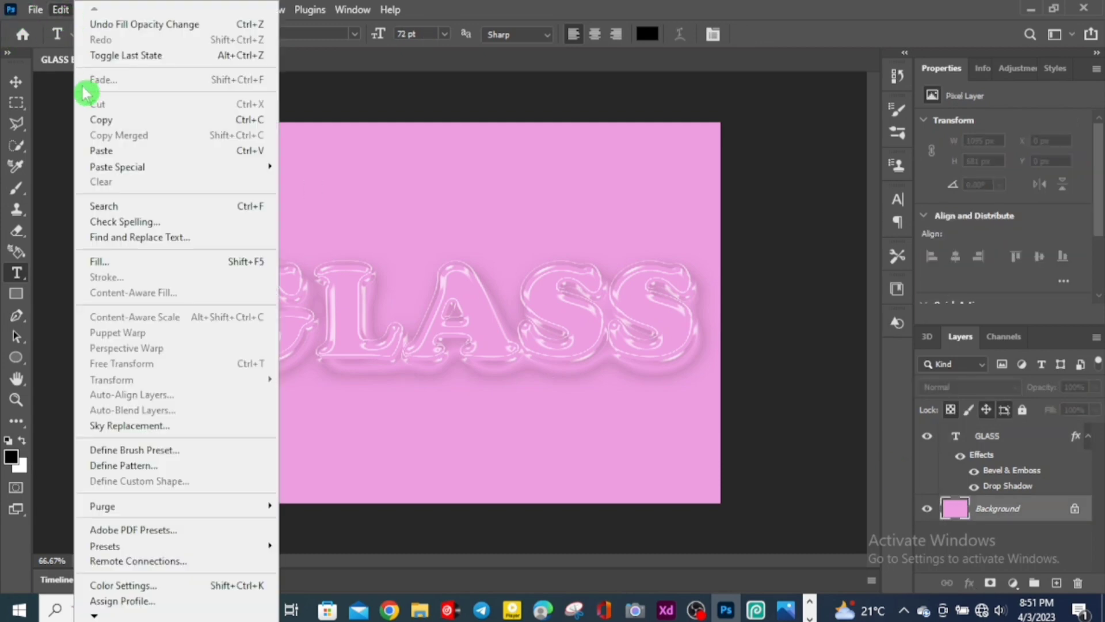
left_click(118, 258)
left_click(550, 133)
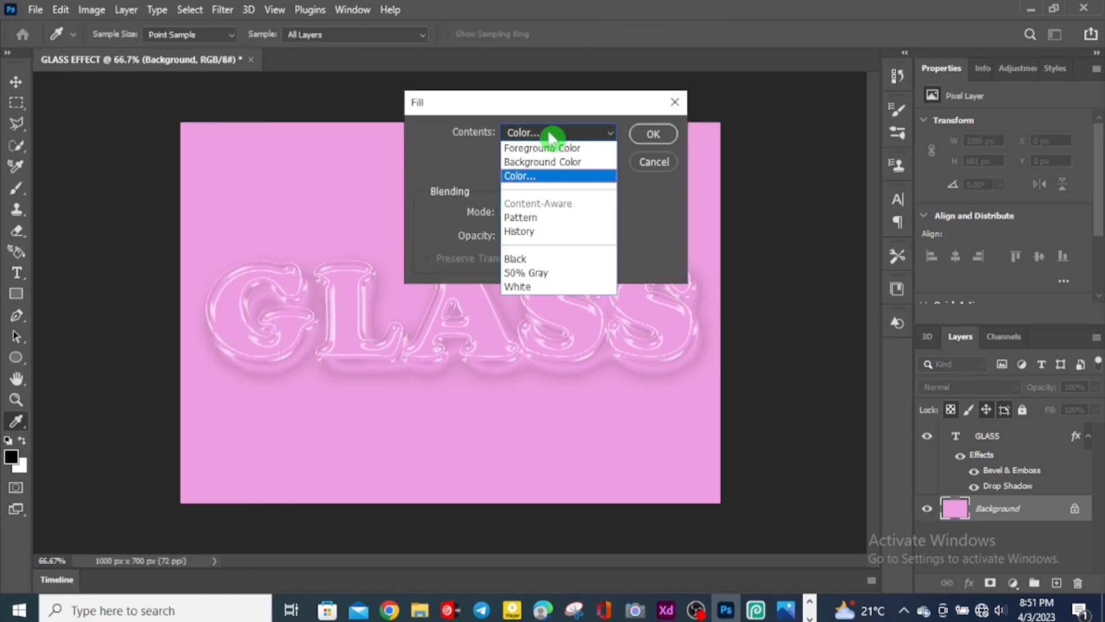
left_click(557, 178)
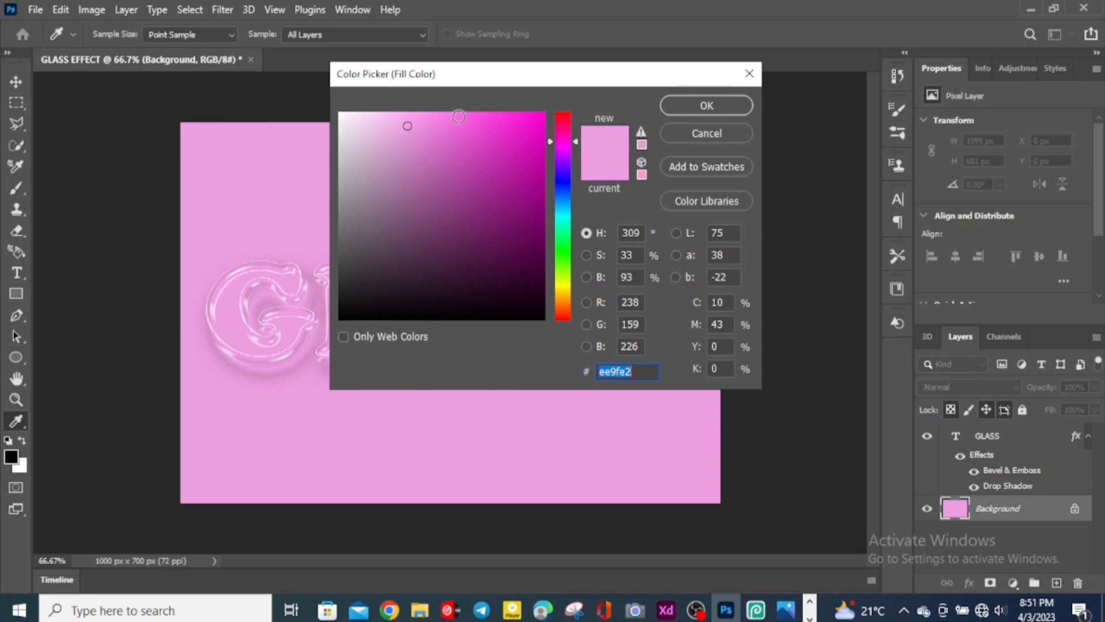
left_click(458, 117)
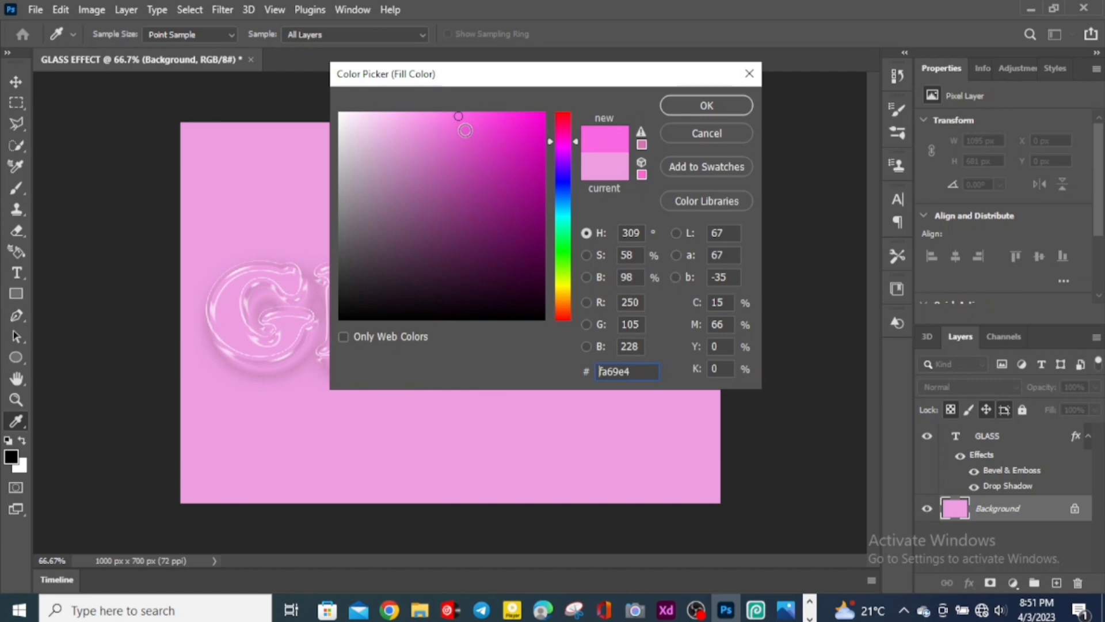
left_click_drag(553, 144, 576, 142)
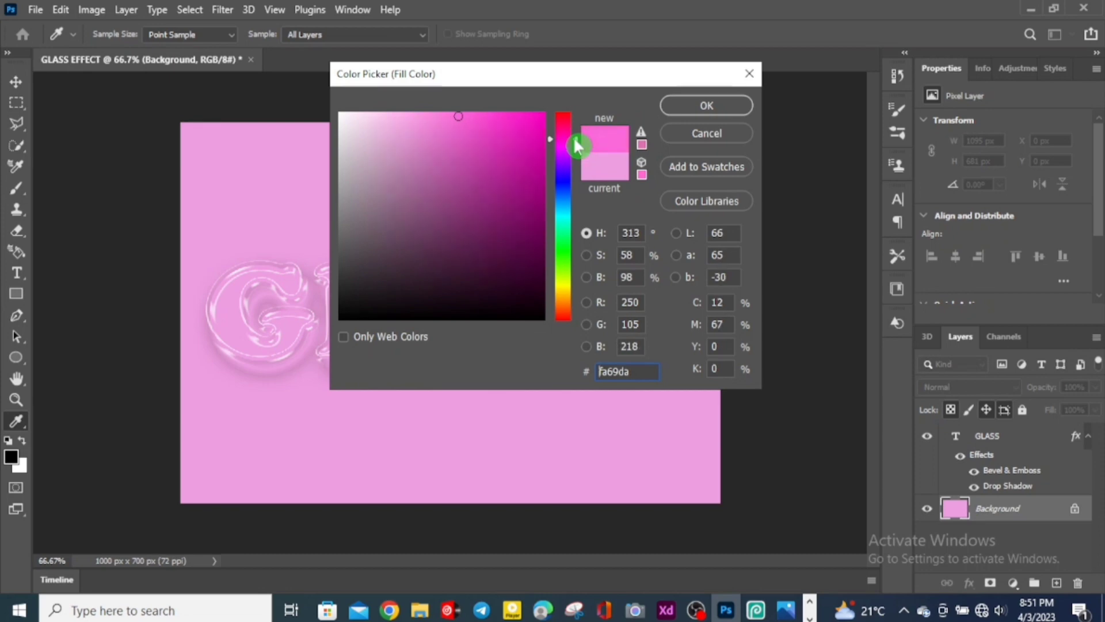
left_click_drag(576, 140, 576, 123)
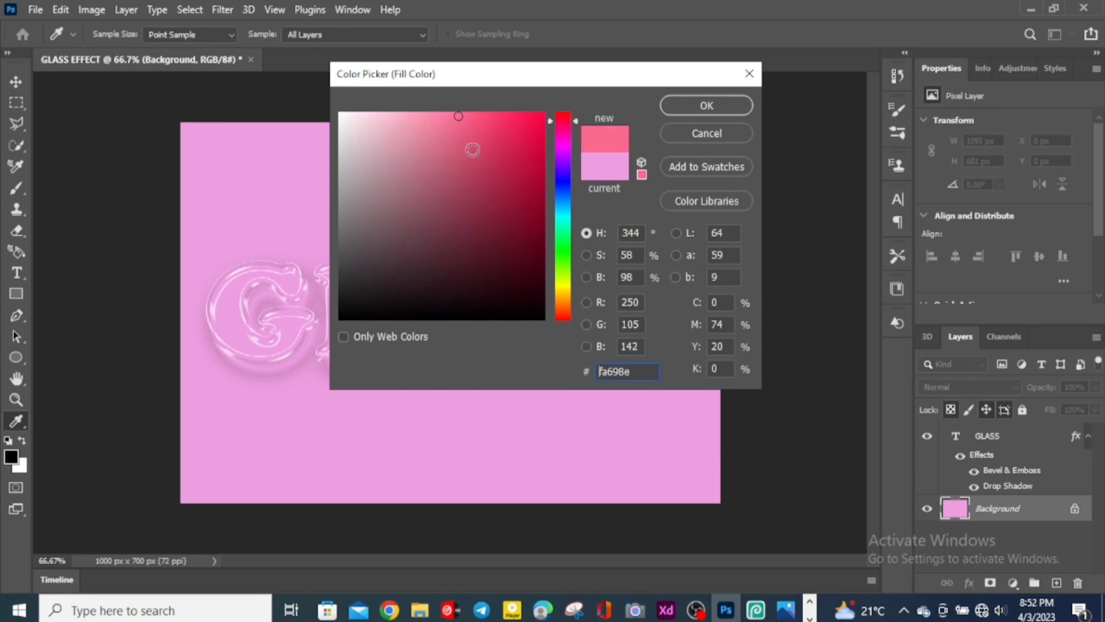
mouse_move(457, 144)
left_mouse_down()
mouse_move(482, 140)
mouse_move(449, 160)
mouse_move(448, 143)
left_mouse_up()
left_click(707, 105)
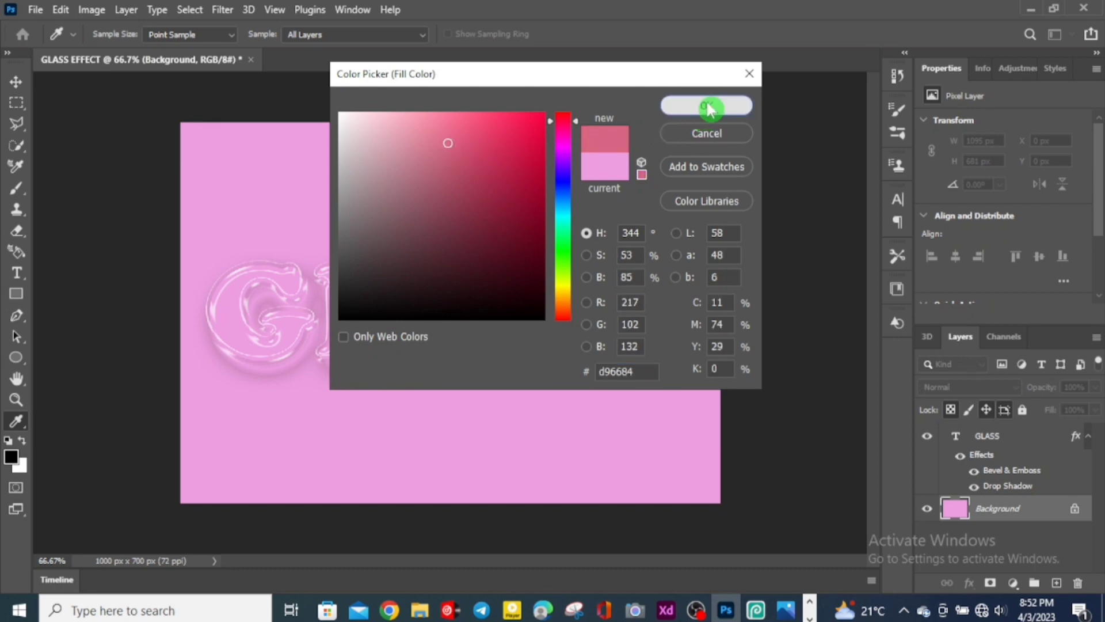
left_click(652, 134)
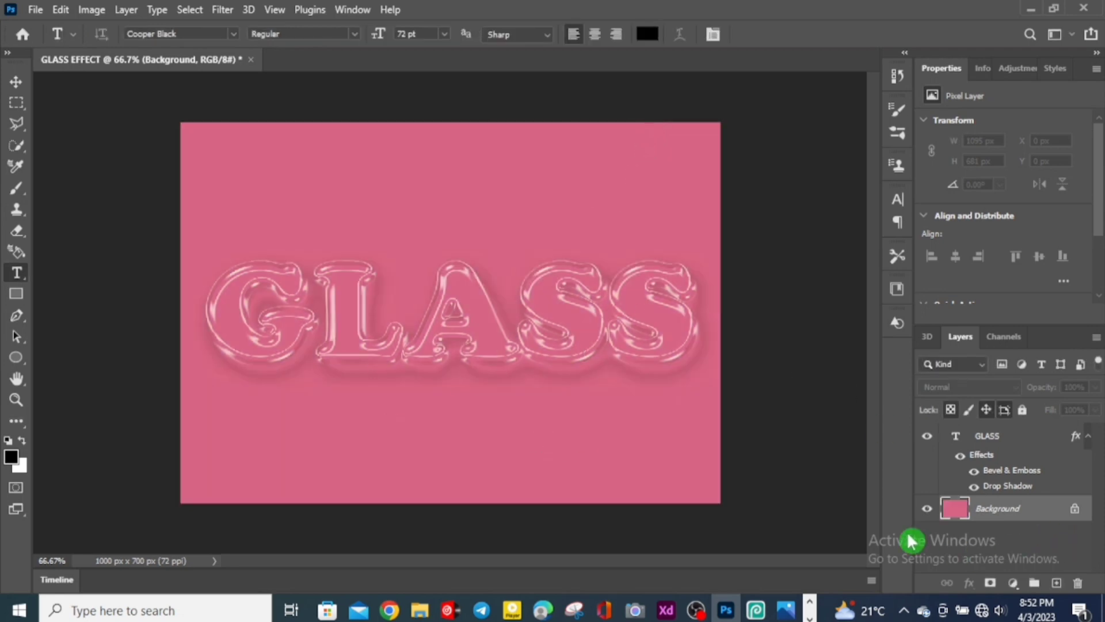
Step: Hide the text layer's Drop Shadow effect
left_click(973, 487)
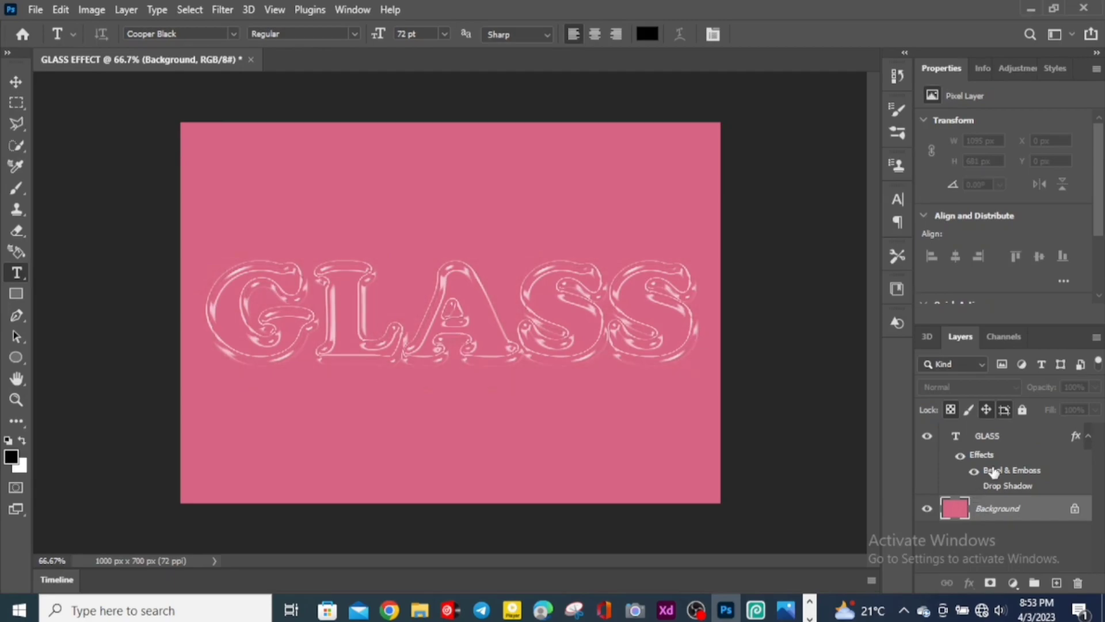